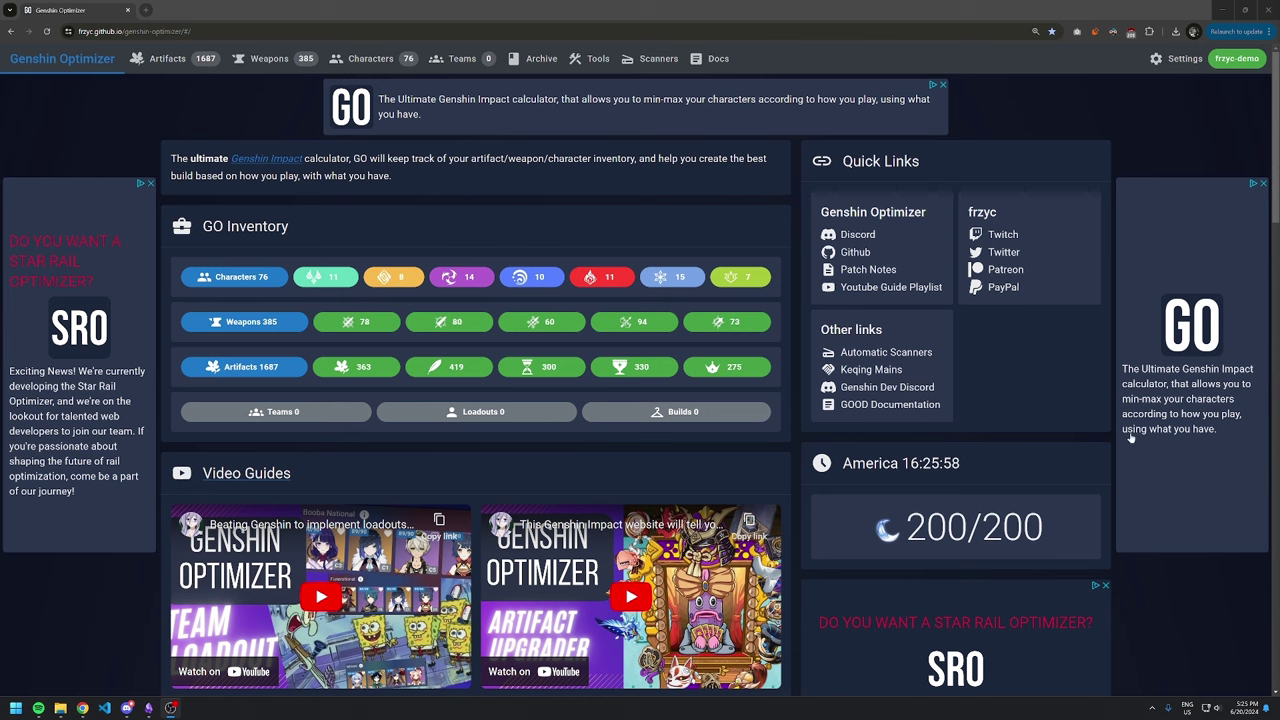
Step: Browse the artifact inventory by scrolling through the list
left_click(160, 58)
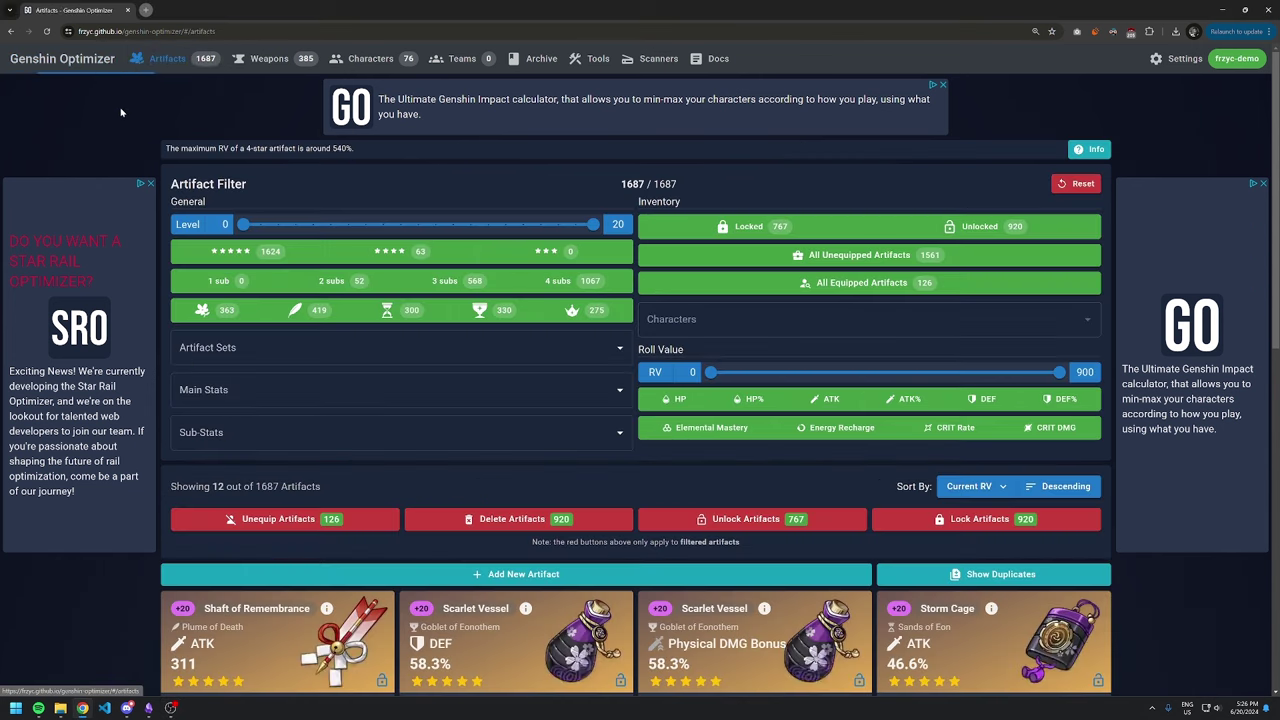
scroll(120, 120, "down", 1)
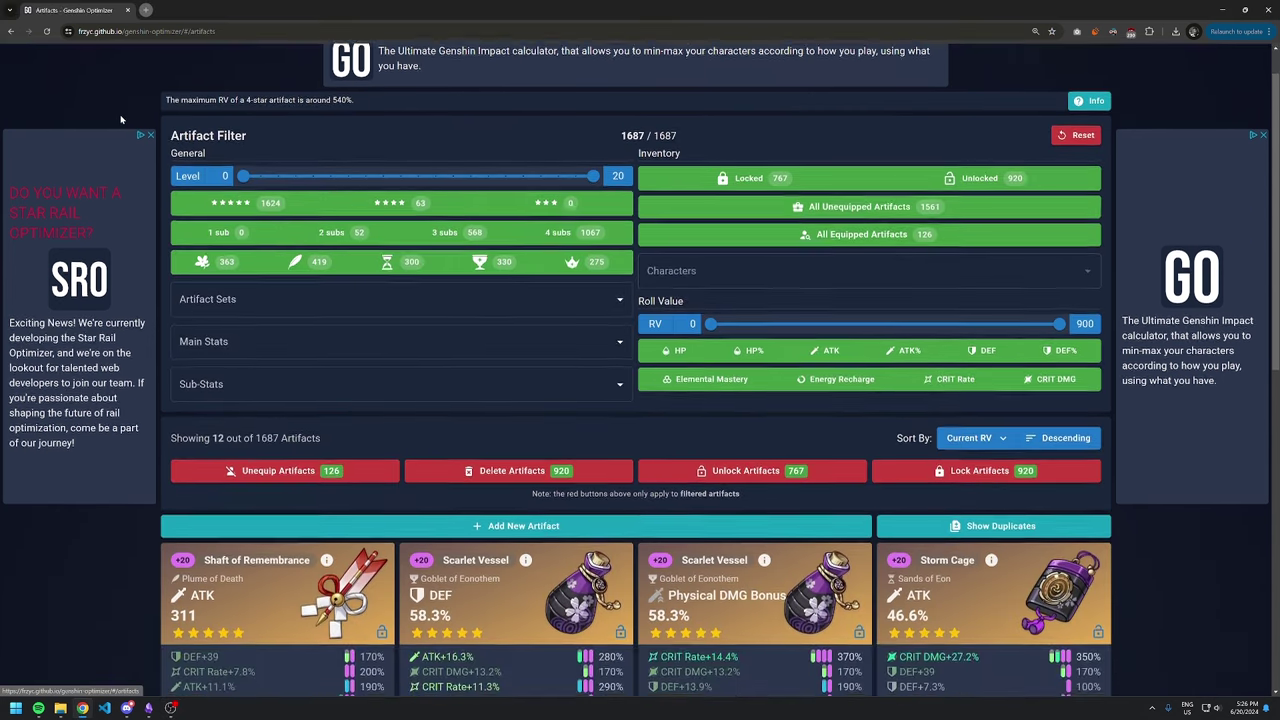
scroll(120, 120, "down", 2)
scroll(120, 120, "down", 1)
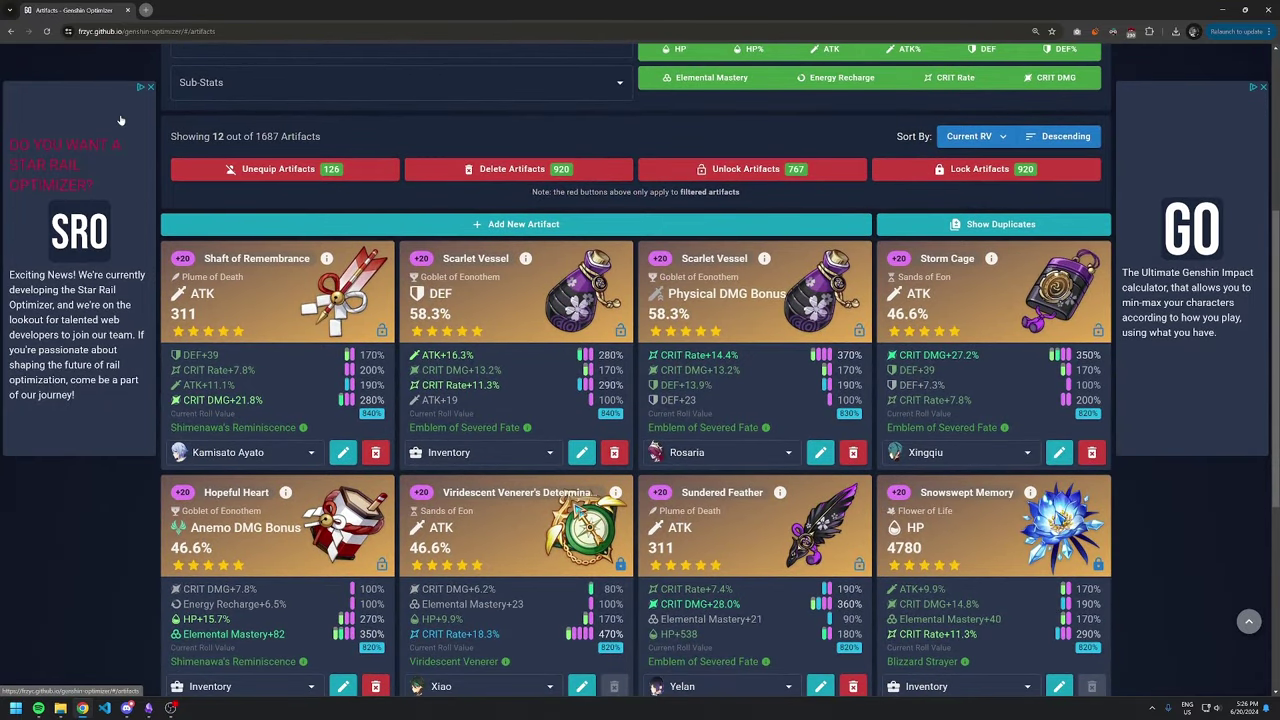
scroll(120, 120, "up", 2)
scroll(120, 120, "up", 2)
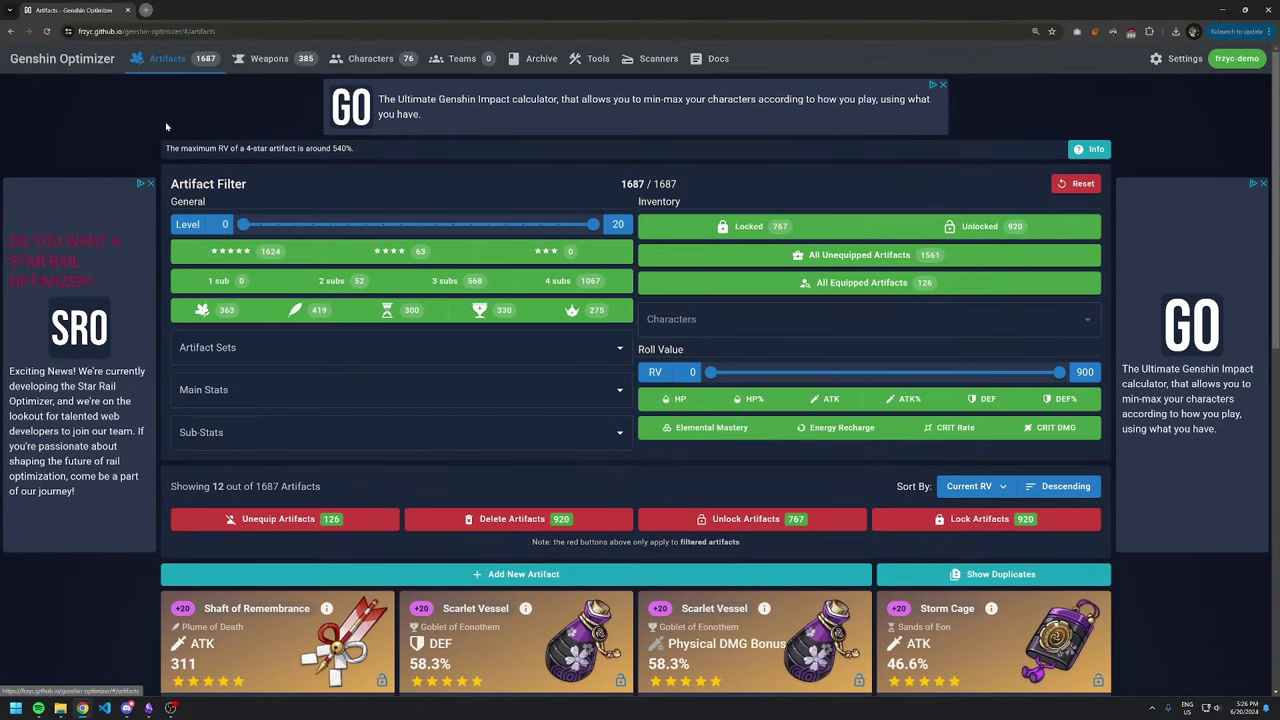
Step: Look over the weapon inventory, then bring up the Characters roster
left_click(285, 60)
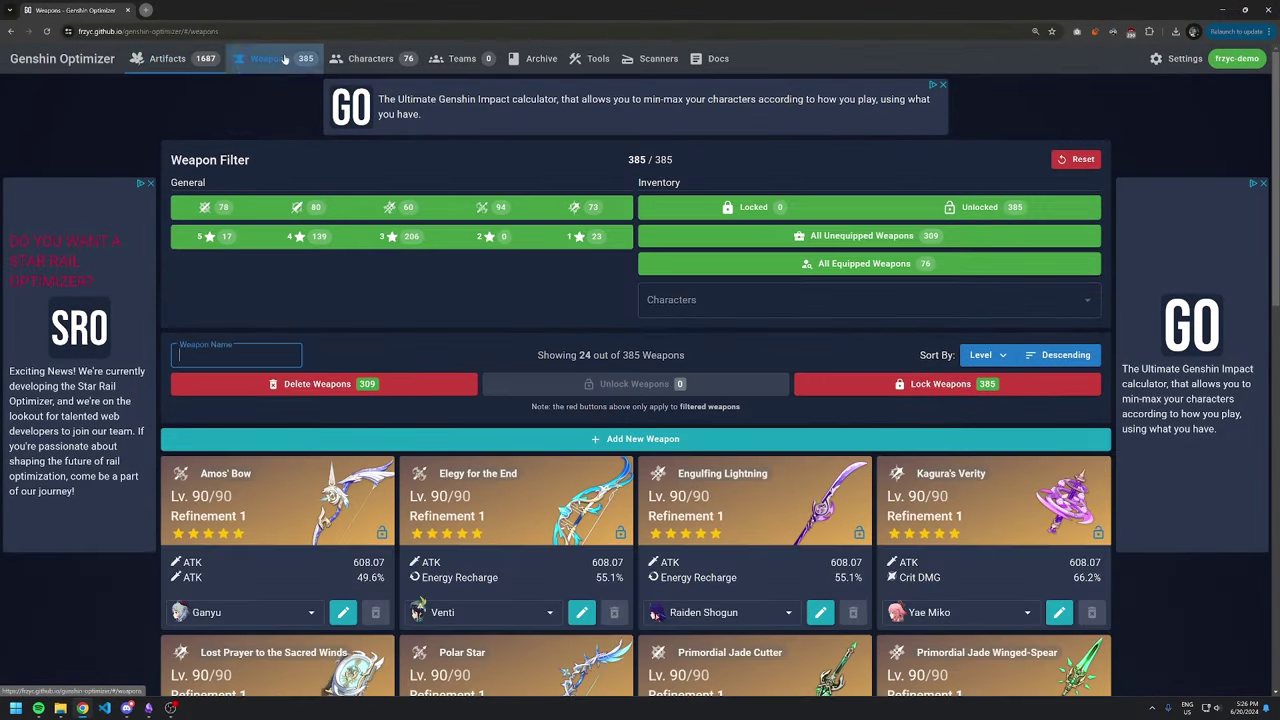
scroll(420, 403, "down", 2)
scroll(420, 403, "up", 2)
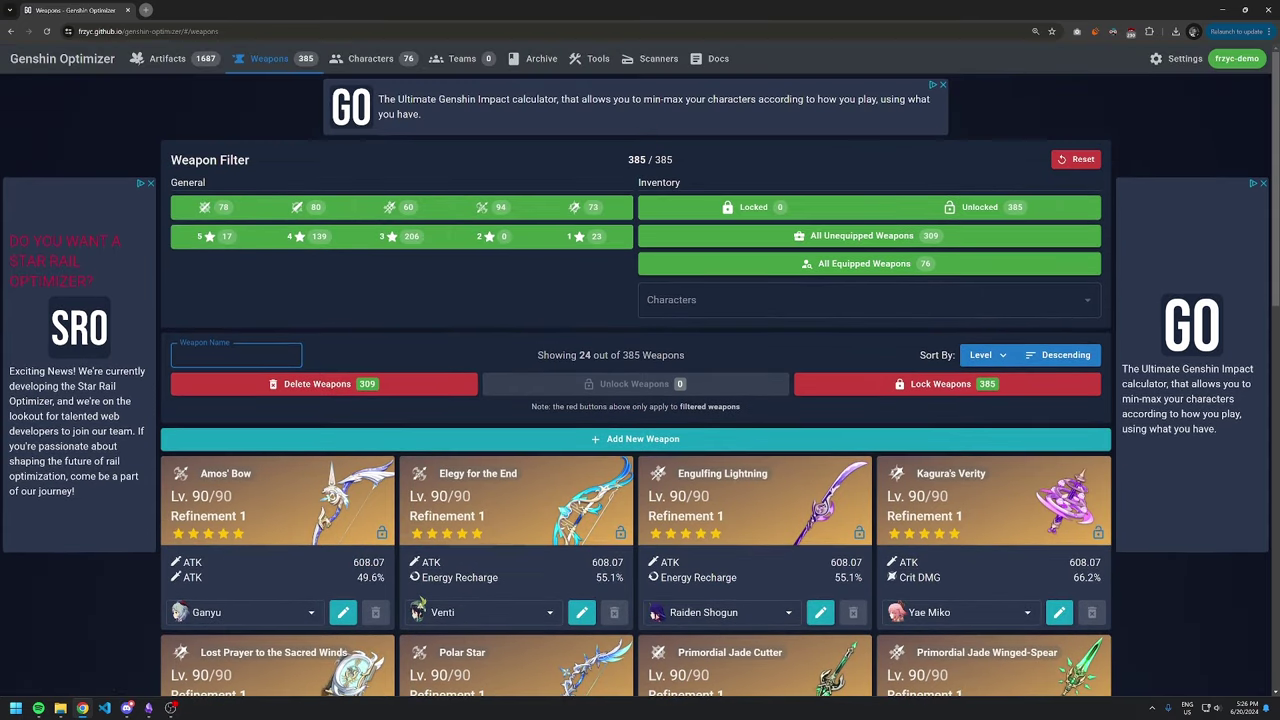
left_click(370, 58)
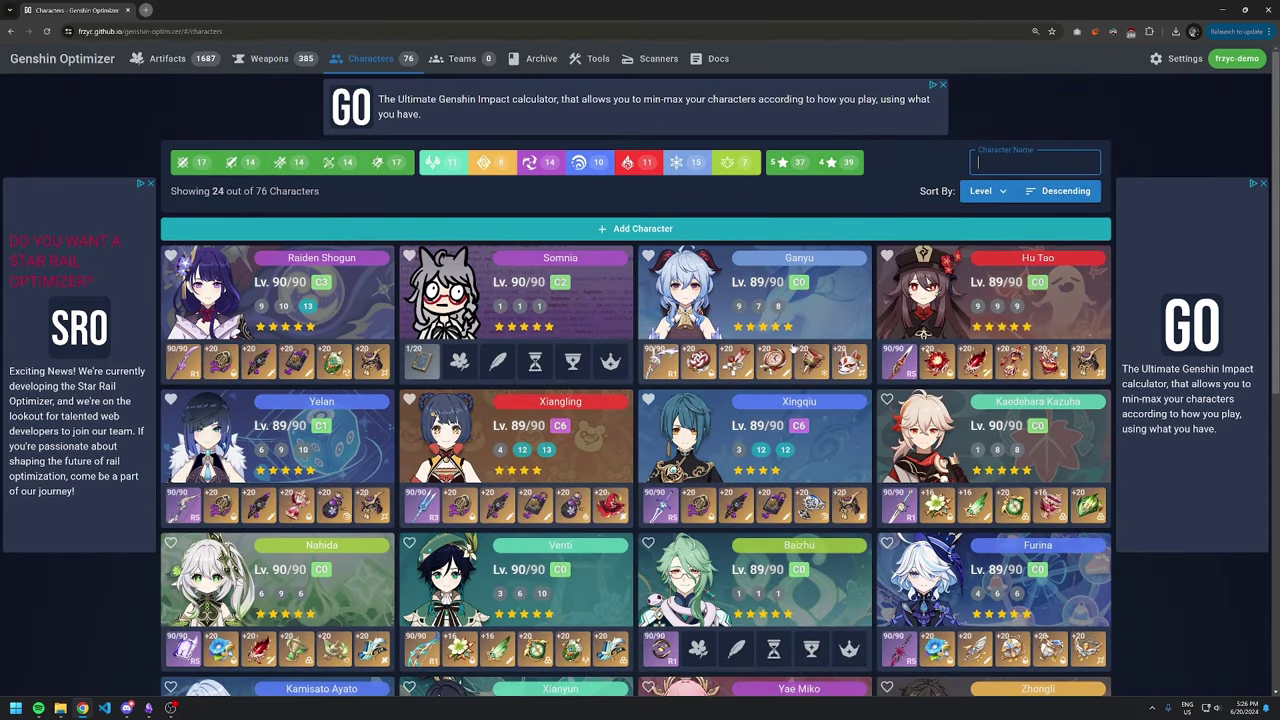
Step: From Hu Tao's page, add a new loadout and team named 'Who Tao?'
left_click(998, 304)
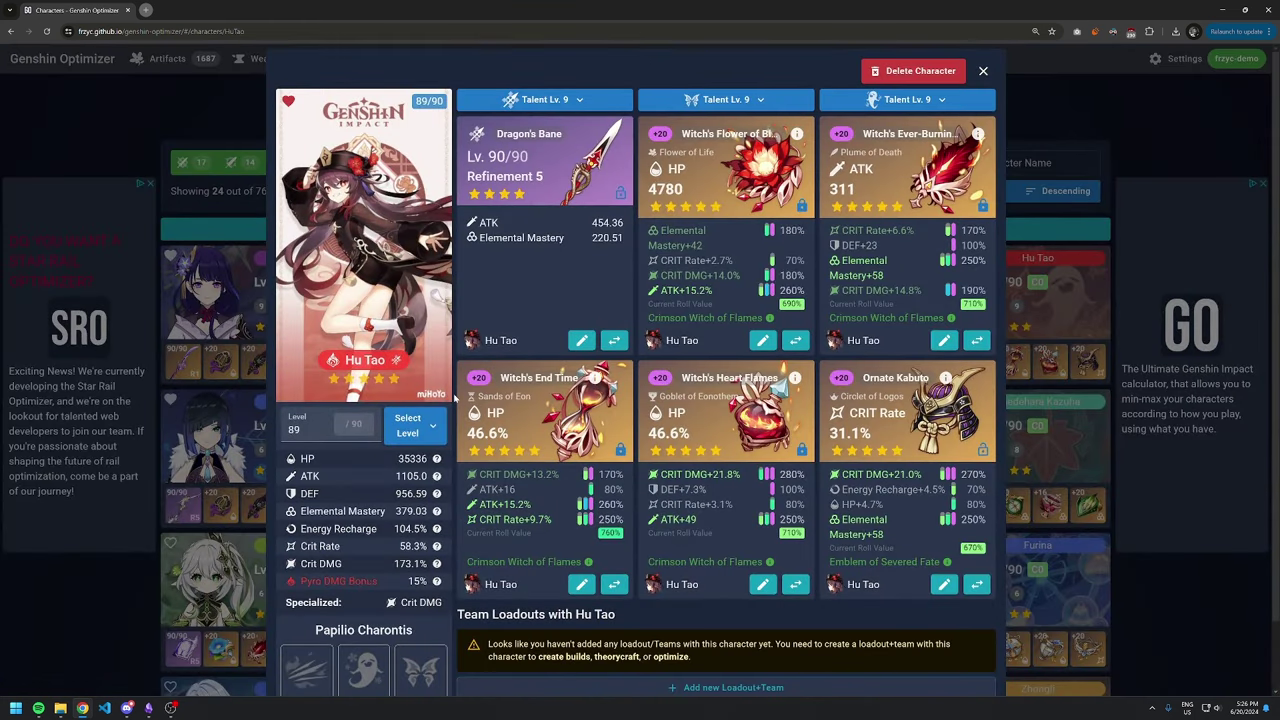
scroll(455, 398, "down", 1)
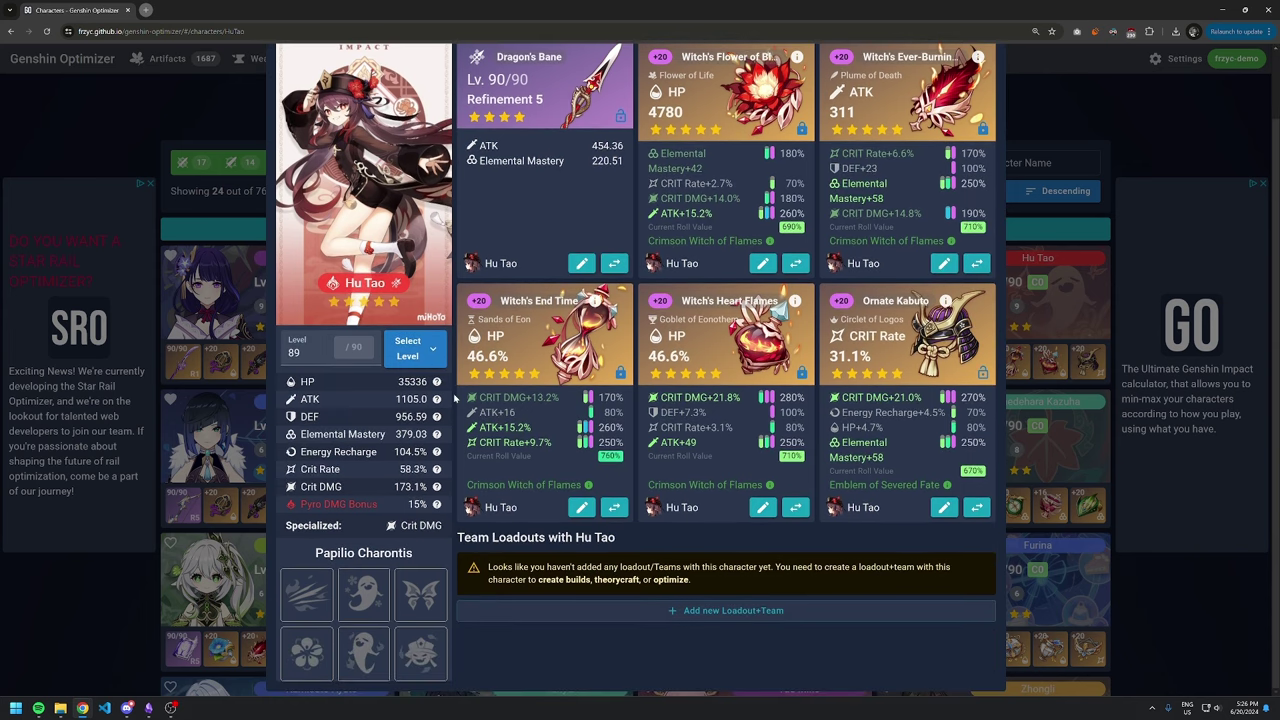
left_click(724, 612)
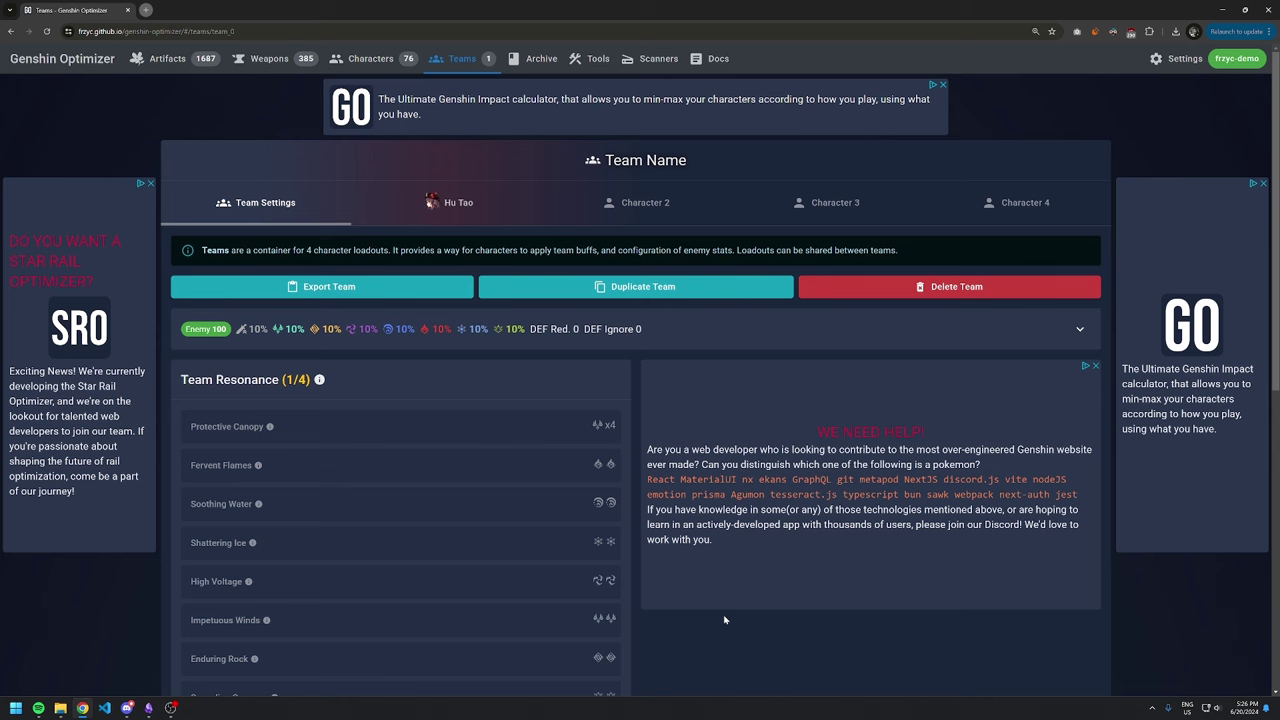
left_click(660, 162)
type("Who Tao?")
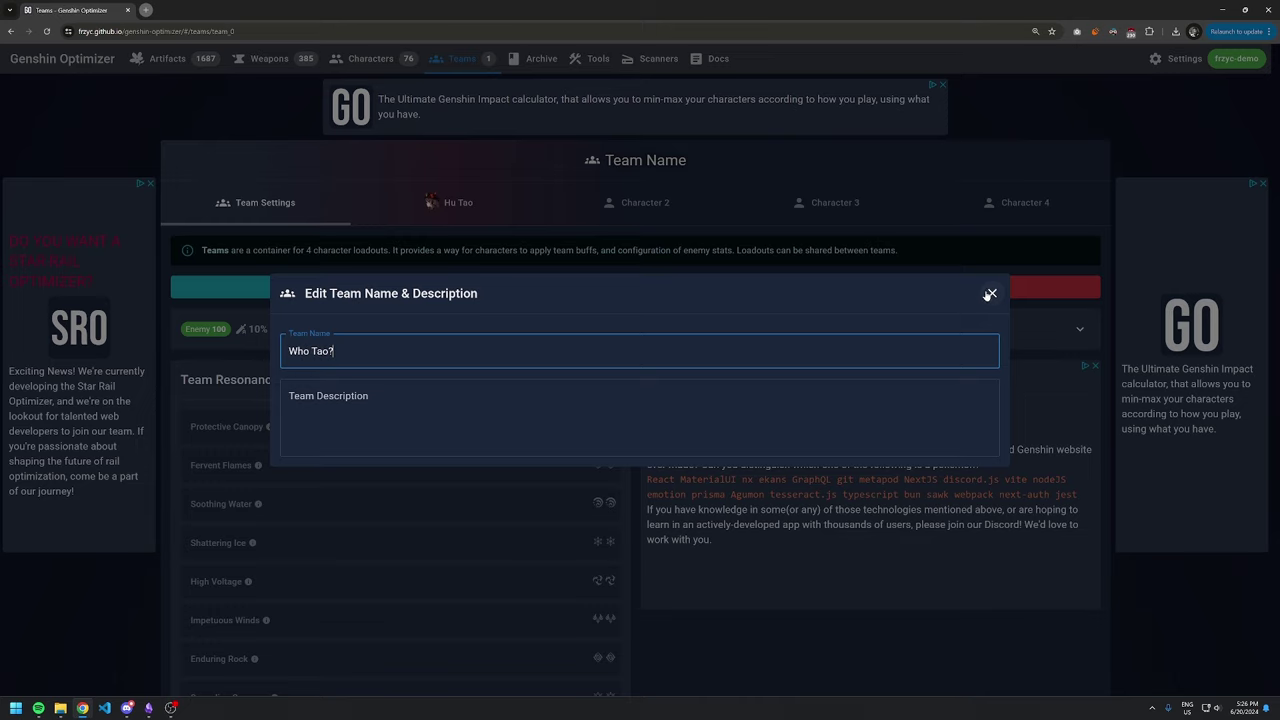
Step: Keep the 'Who Tao?' name and review Hu Tao's loadouts without changing them
left_click(989, 294)
scroll(632, 404, "down", 1)
scroll(632, 404, "down", 2)
scroll(632, 404, "down", 2)
scroll(618, 394, "down", 1)
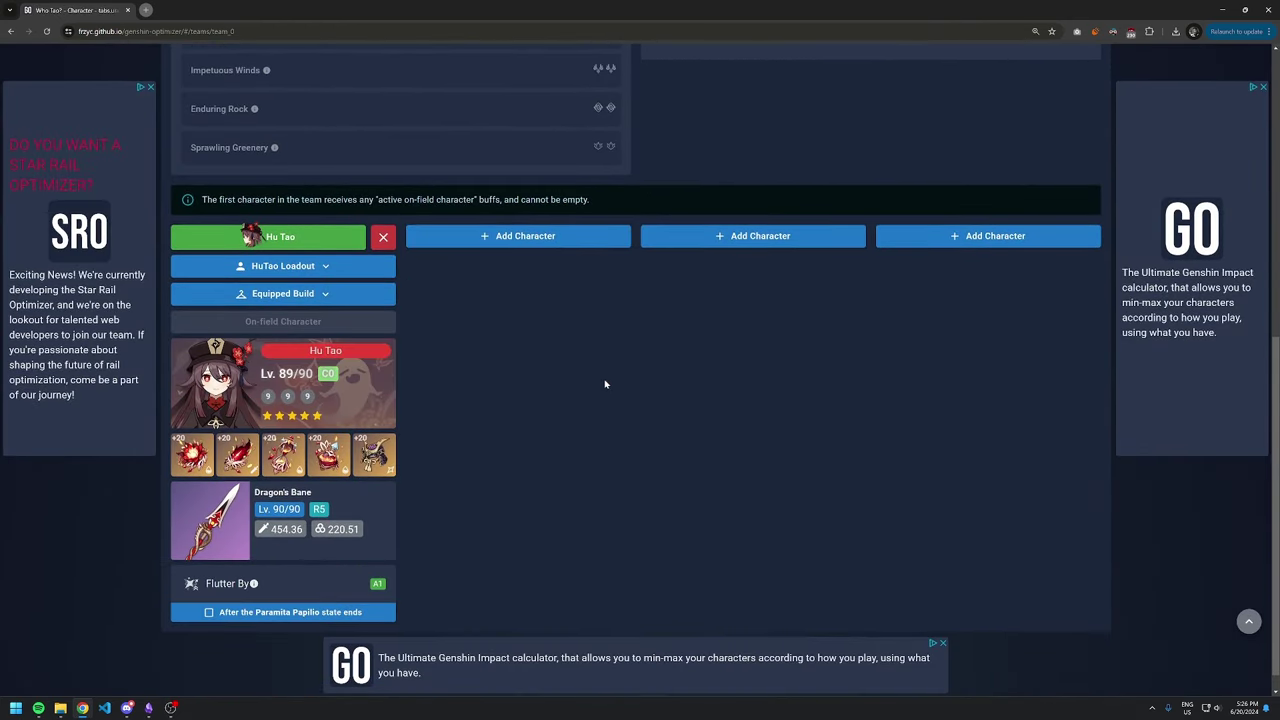
left_click(373, 266)
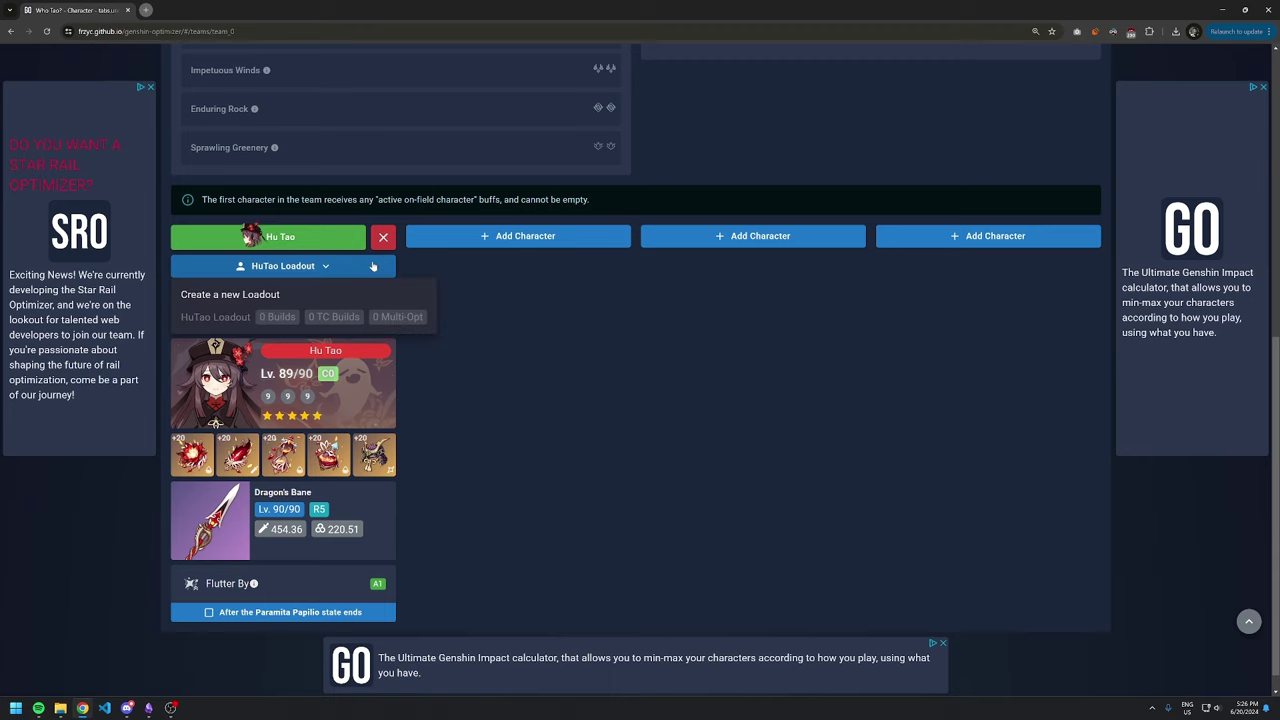
left_click(622, 312)
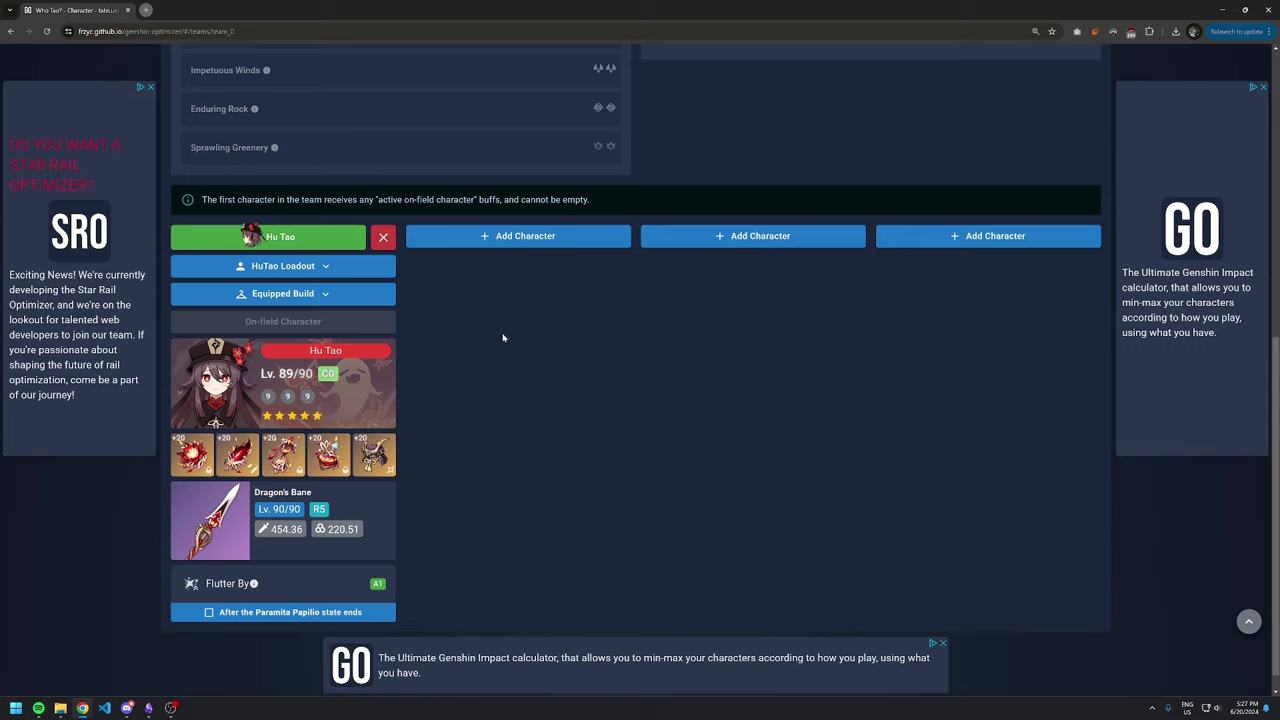
Step: Put Yelan in the team's second slot
left_click(535, 245)
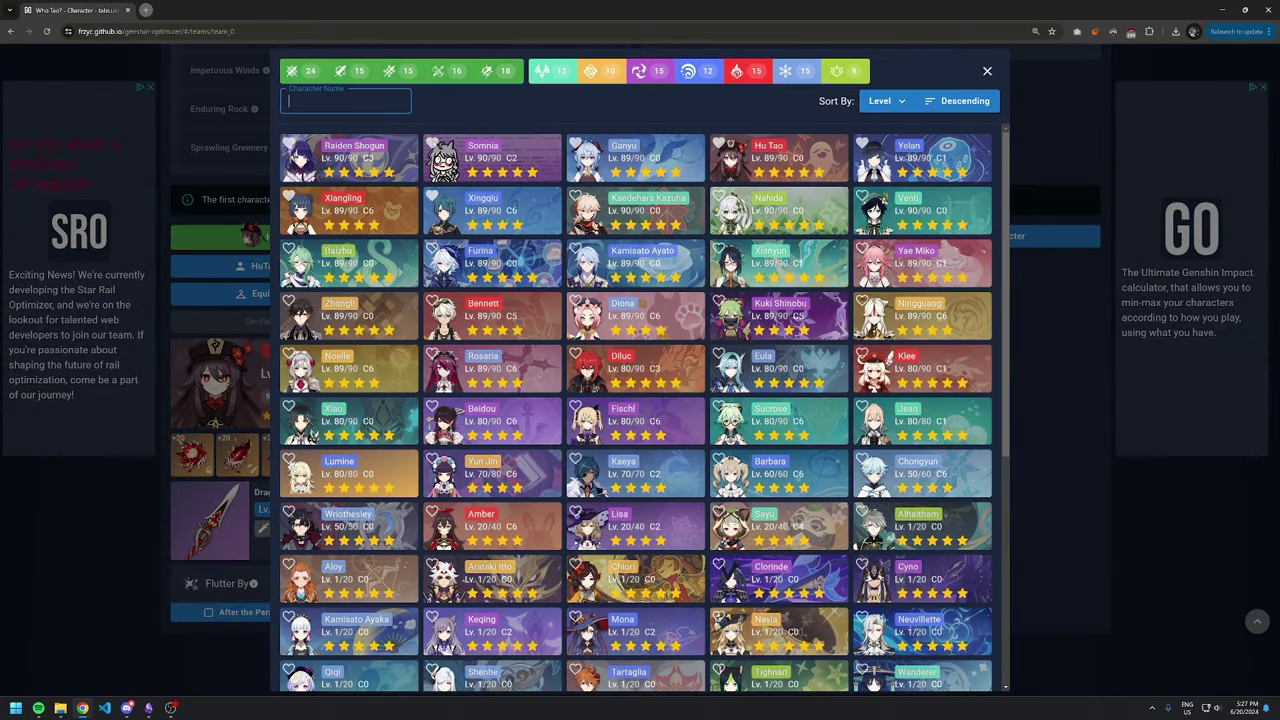
type("xi")
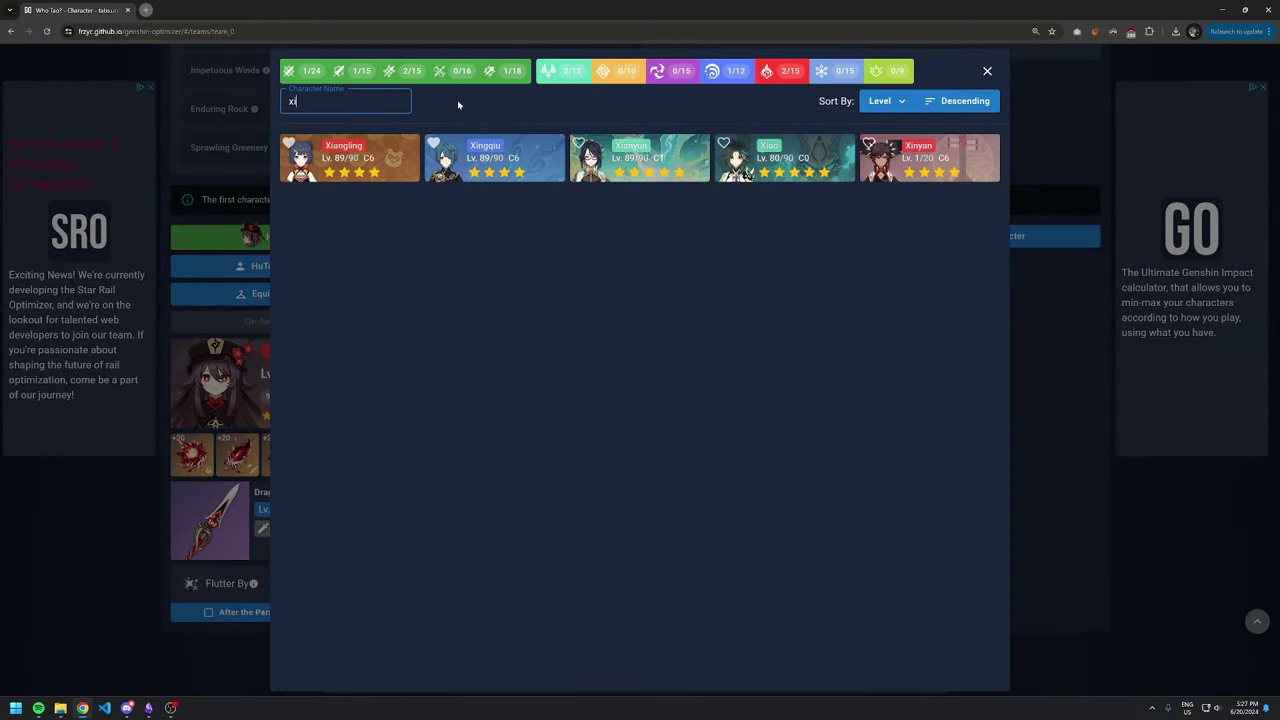
key("BackSpace")
key("BackSpace")
type("ye")
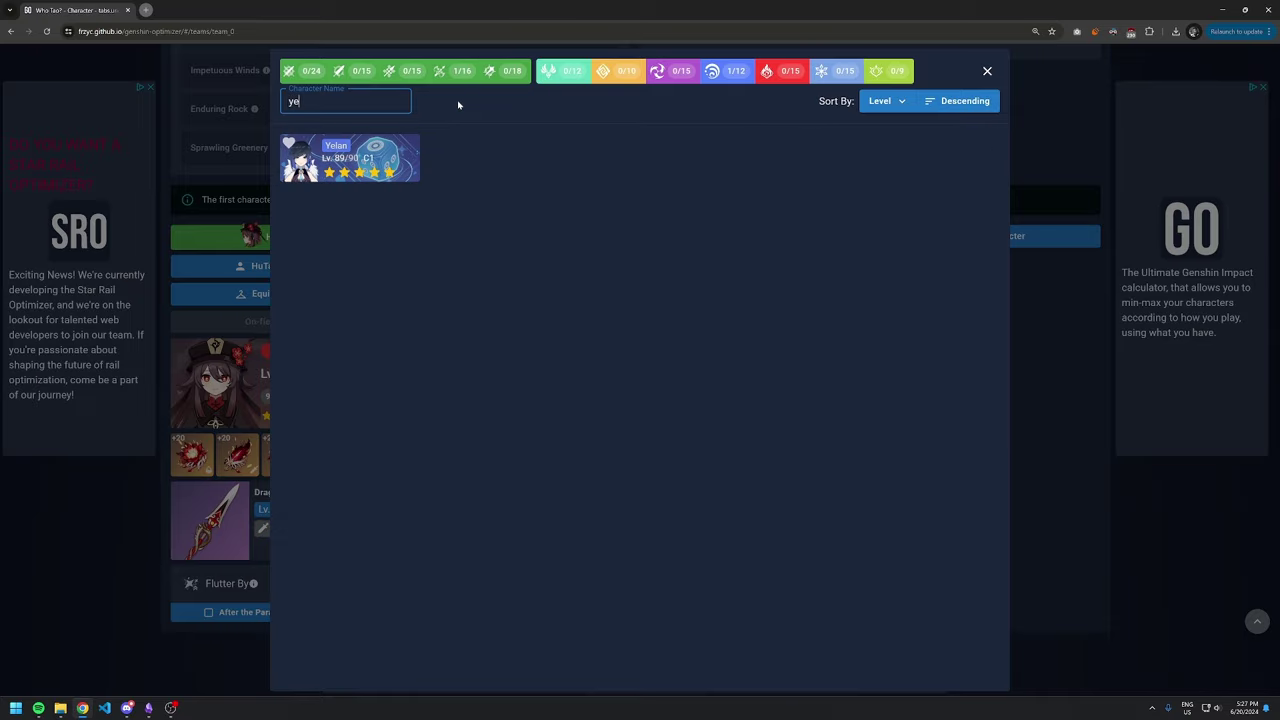
left_click(330, 155)
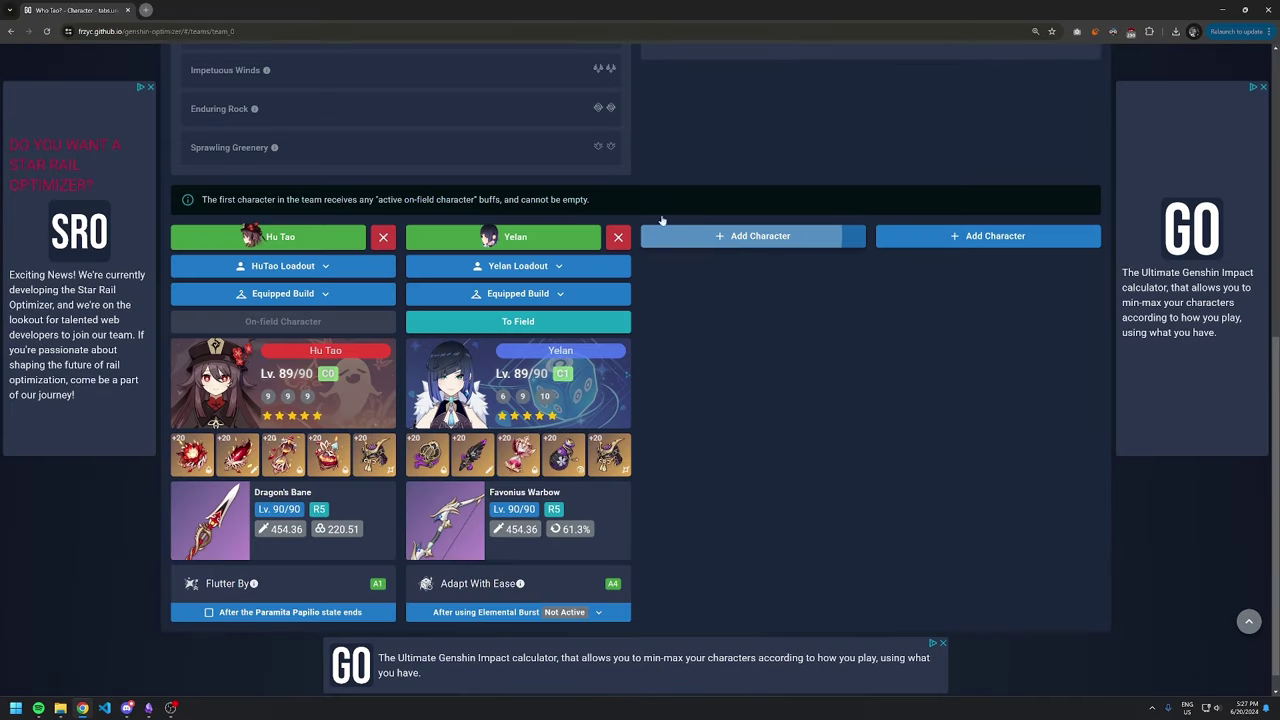
Step: Put Bennett in the third slot and Zhongli in the fourth
left_click(650, 236)
type("be")
left_click(350, 155)
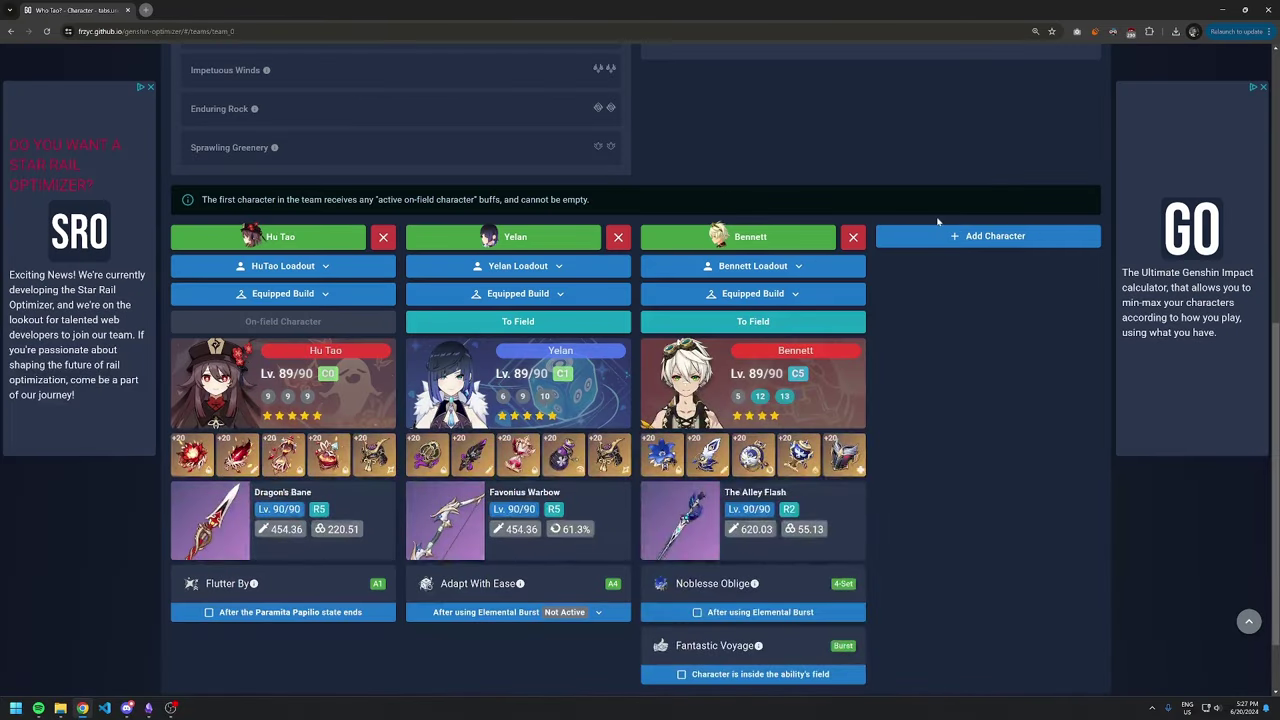
left_click(952, 237)
type("zho")
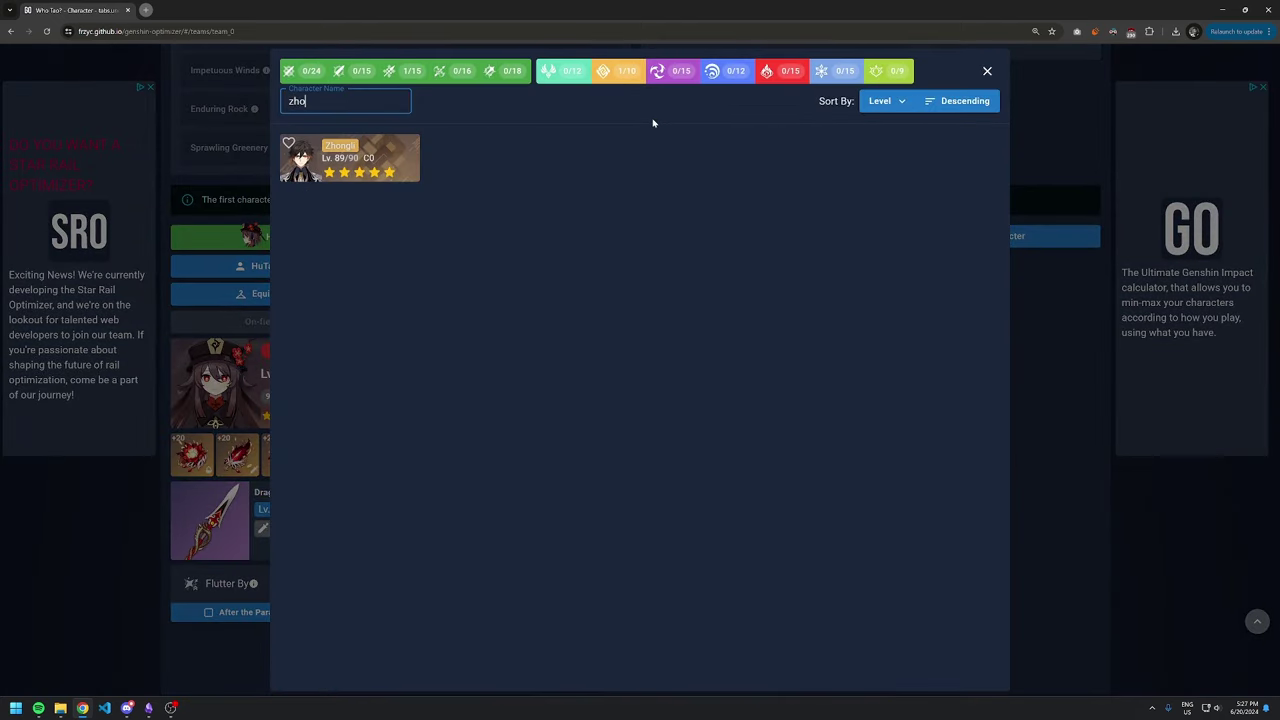
left_click(350, 158)
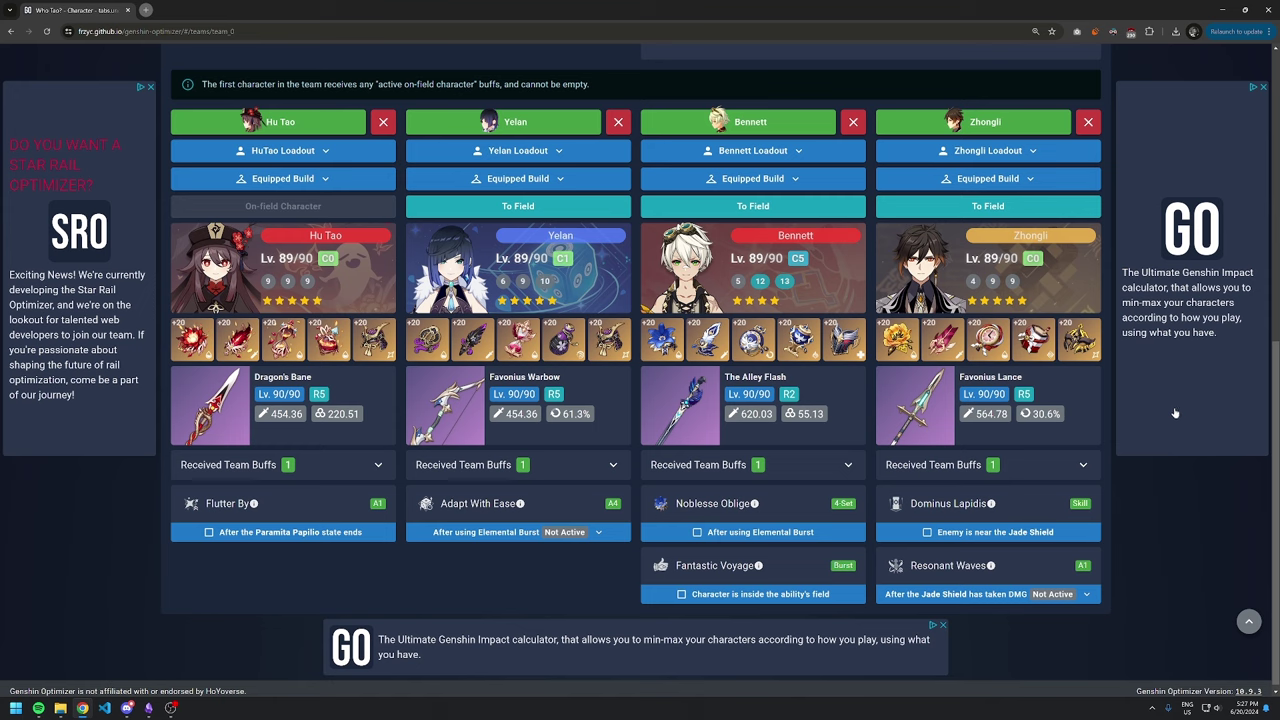
Step: Enable Bennett's burst field and Noblesse Oblige, Zhongli's Jade Shield, and Yelan's 7-second burst buff
left_click(762, 594)
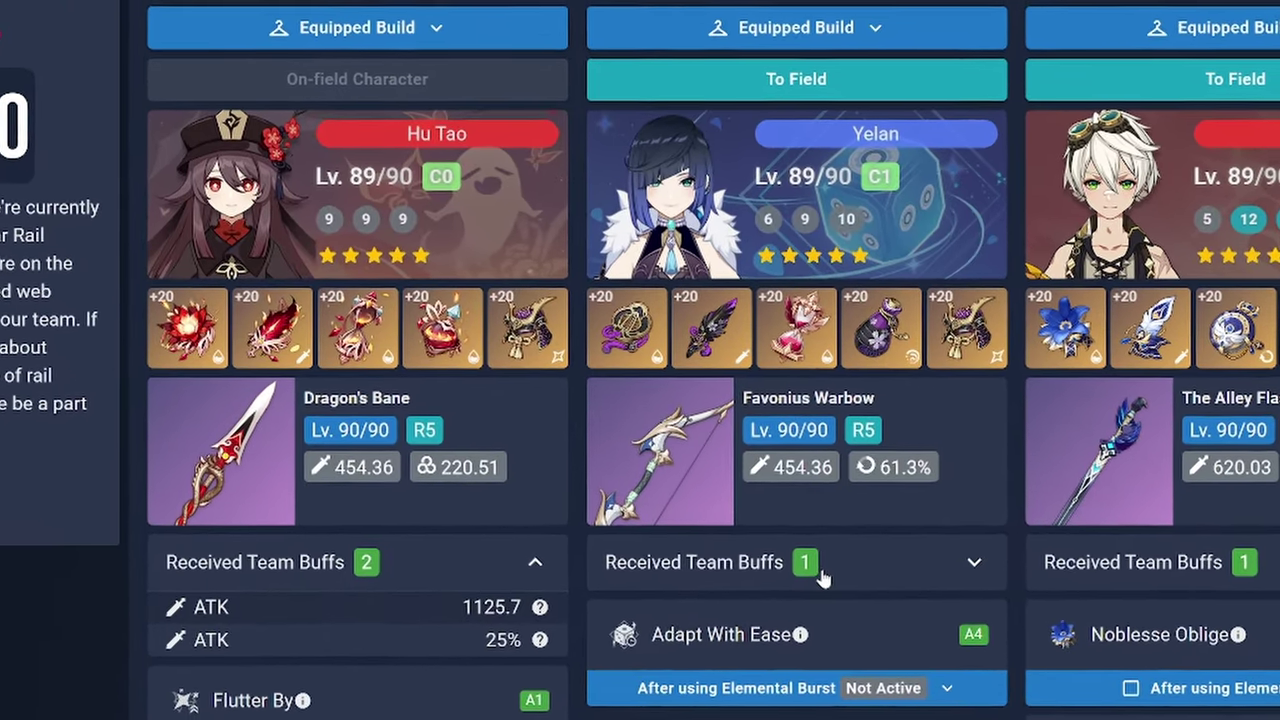
left_click(845, 535)
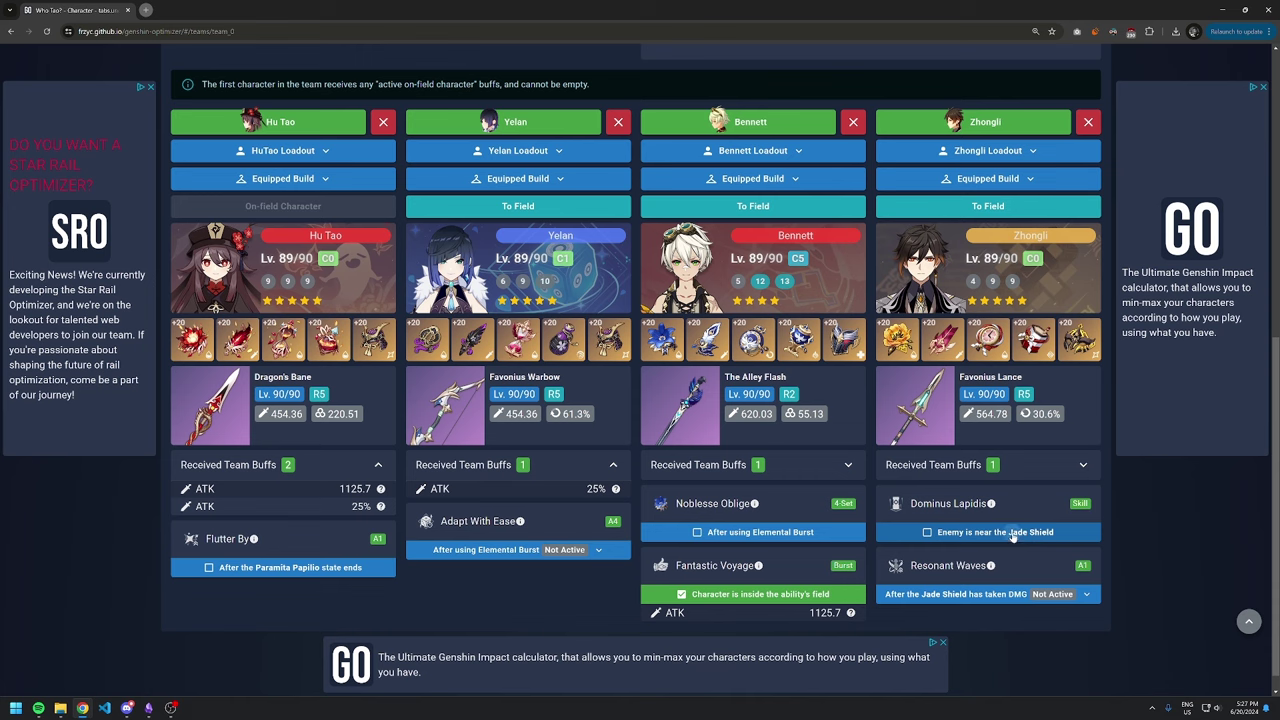
left_click(1010, 532)
scroll(1010, 532, "down", 2)
left_click(753, 386)
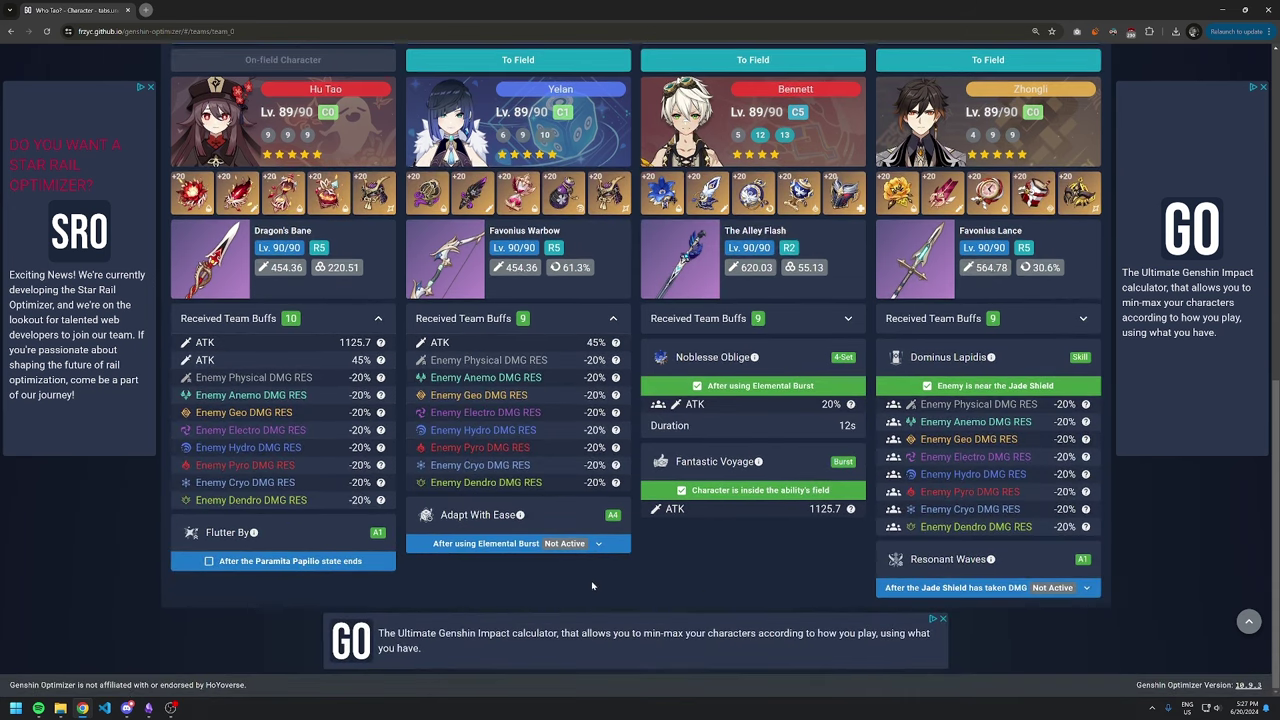
left_click(520, 545)
left_click(511, 508)
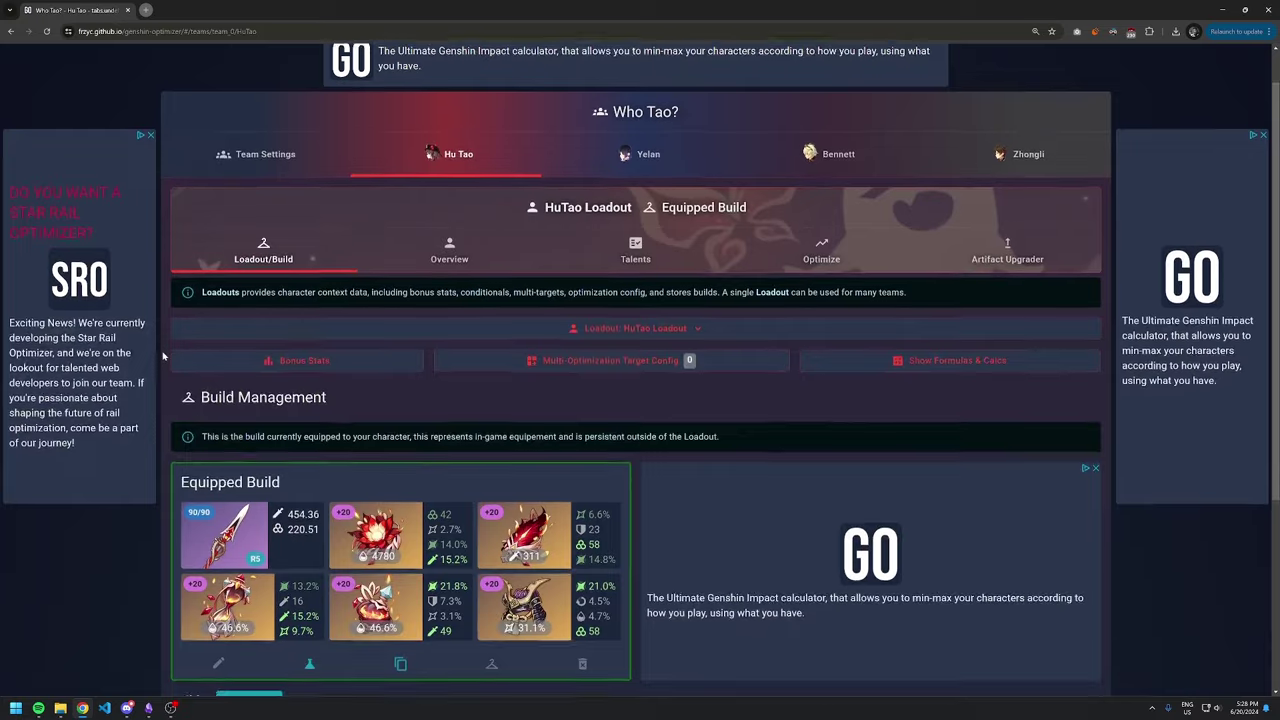
scroll(163, 356, "down", 2)
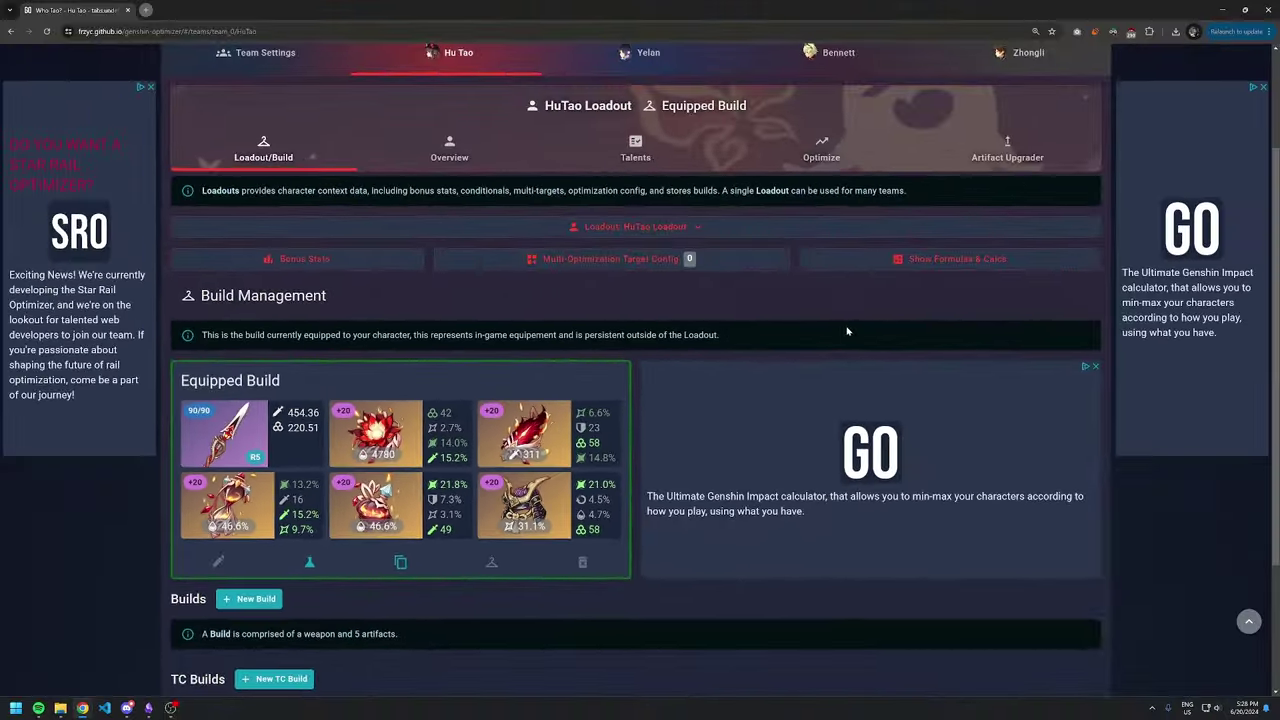
Step: Scroll down to Hu Tao's Build Management section with her equipped weapon and artifacts
scroll(847, 331, "down", 1)
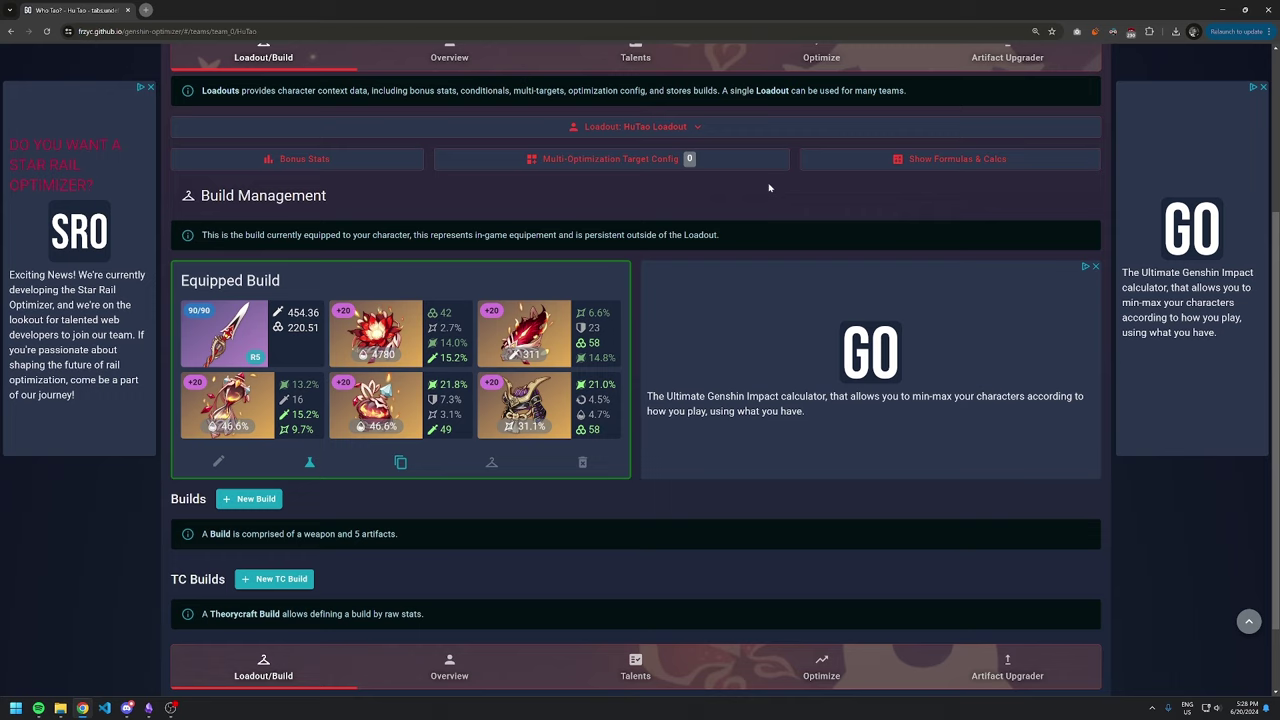
scroll(765, 190, "down", 1)
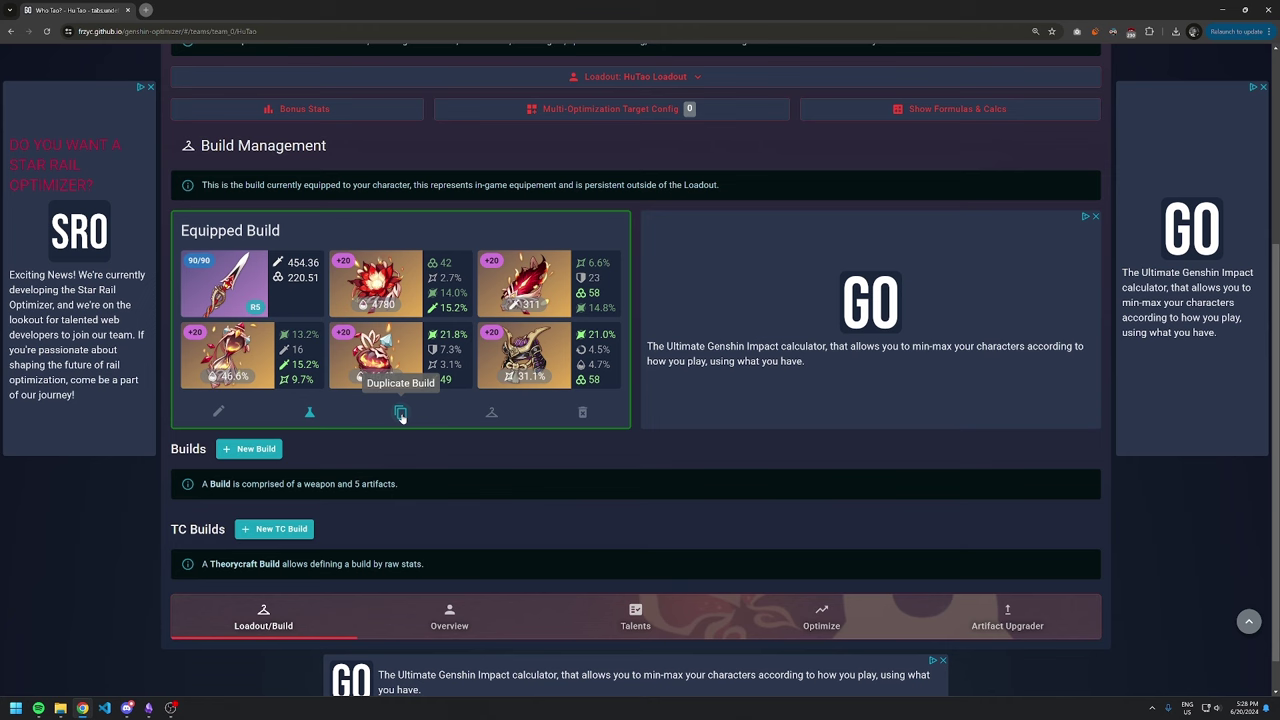
Step: Duplicate the equipped build, give the copy Staff of Homa, and select it for the loadout
left_click(401, 417)
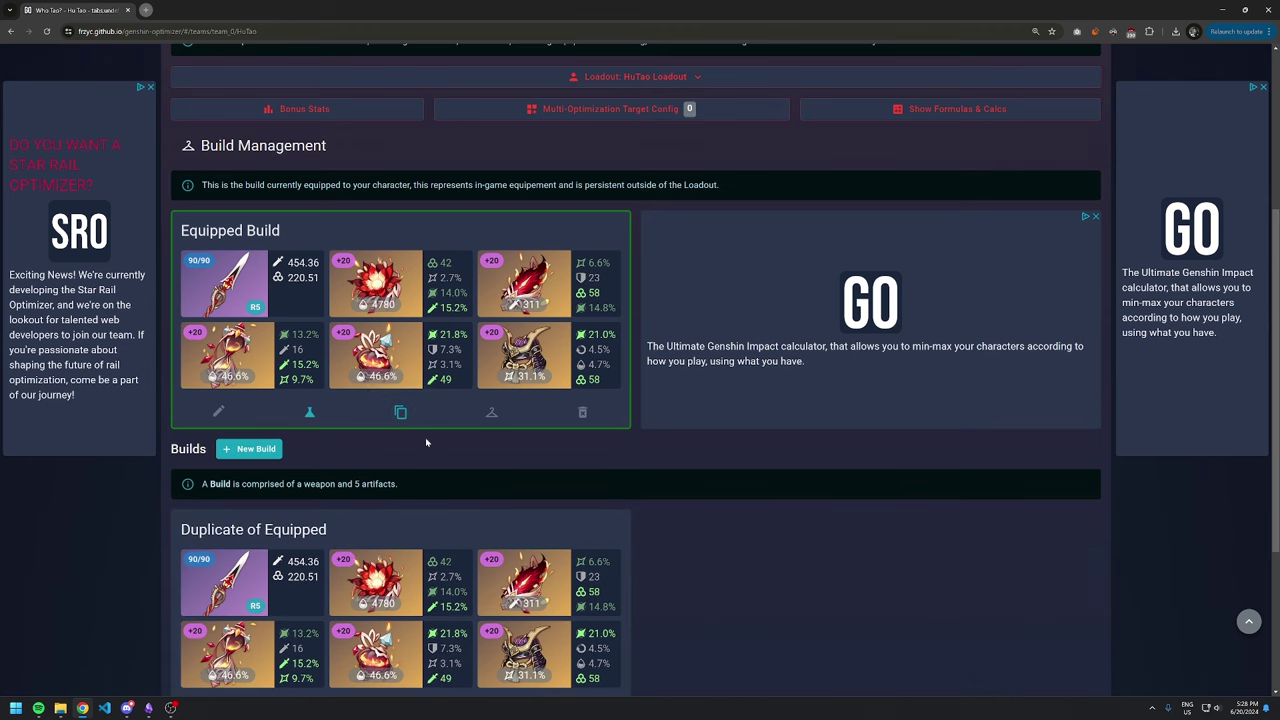
scroll(425, 437, "down", 1)
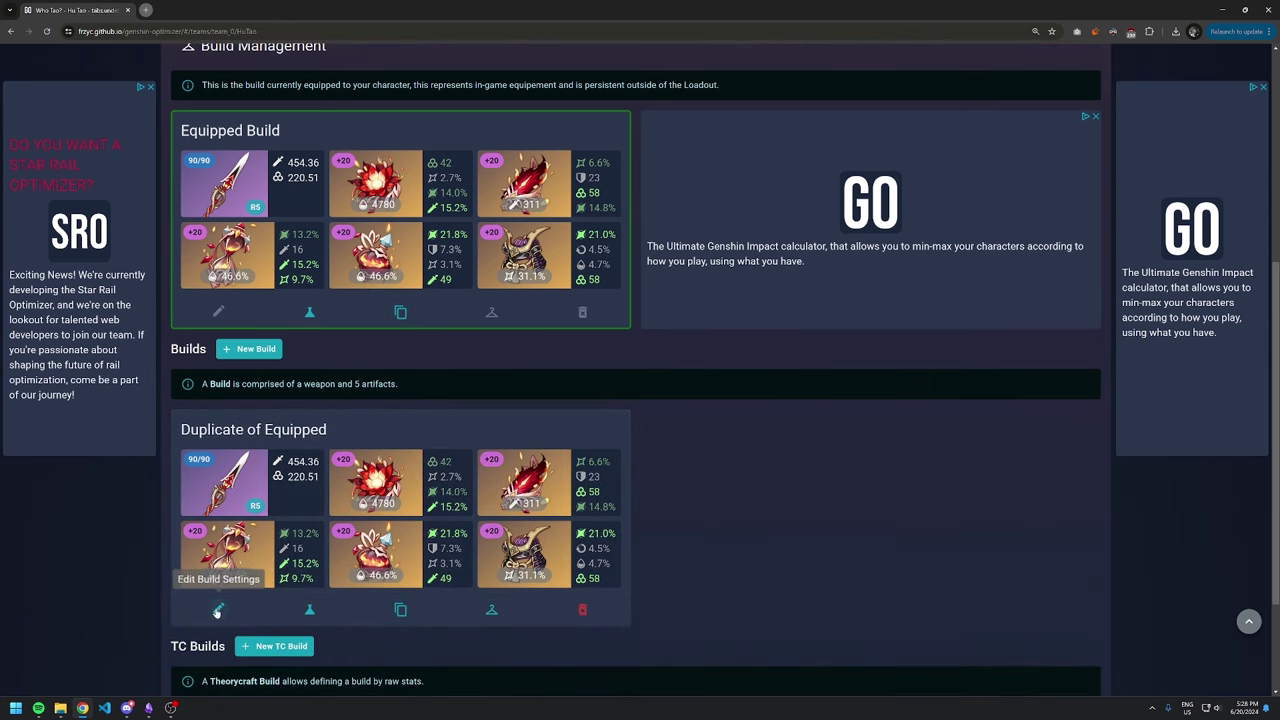
left_click(219, 610)
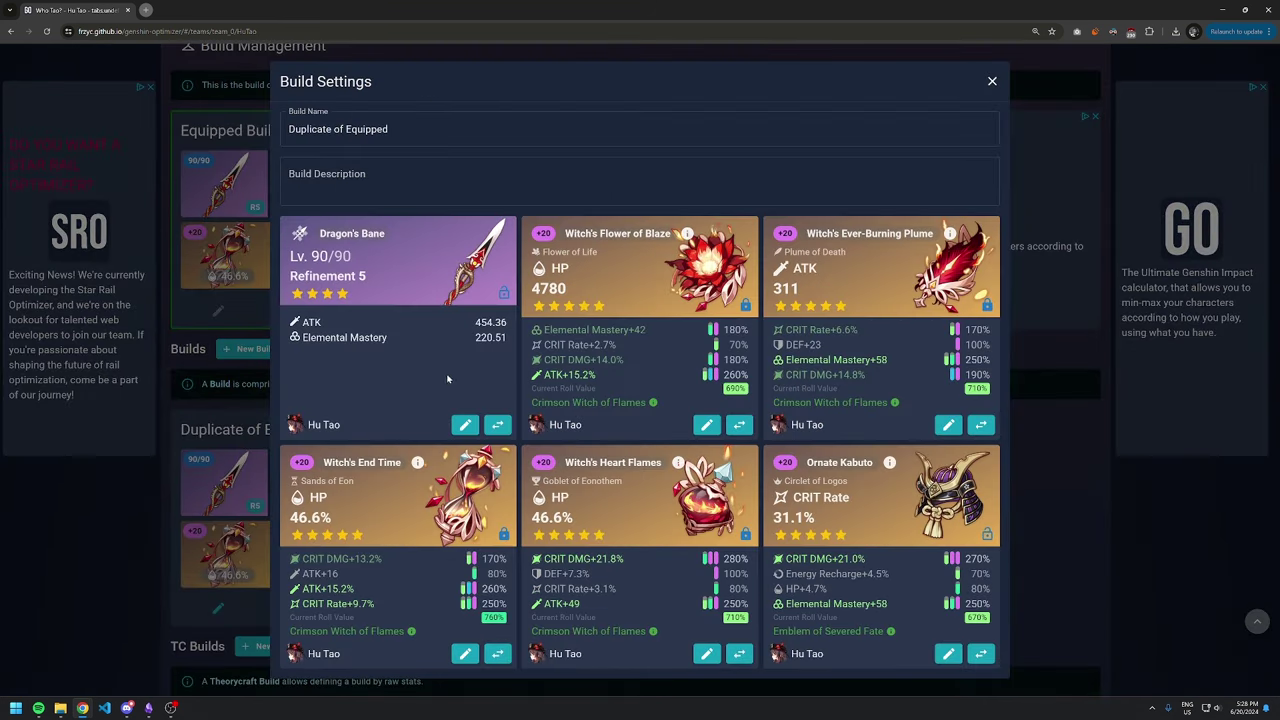
left_click(497, 424)
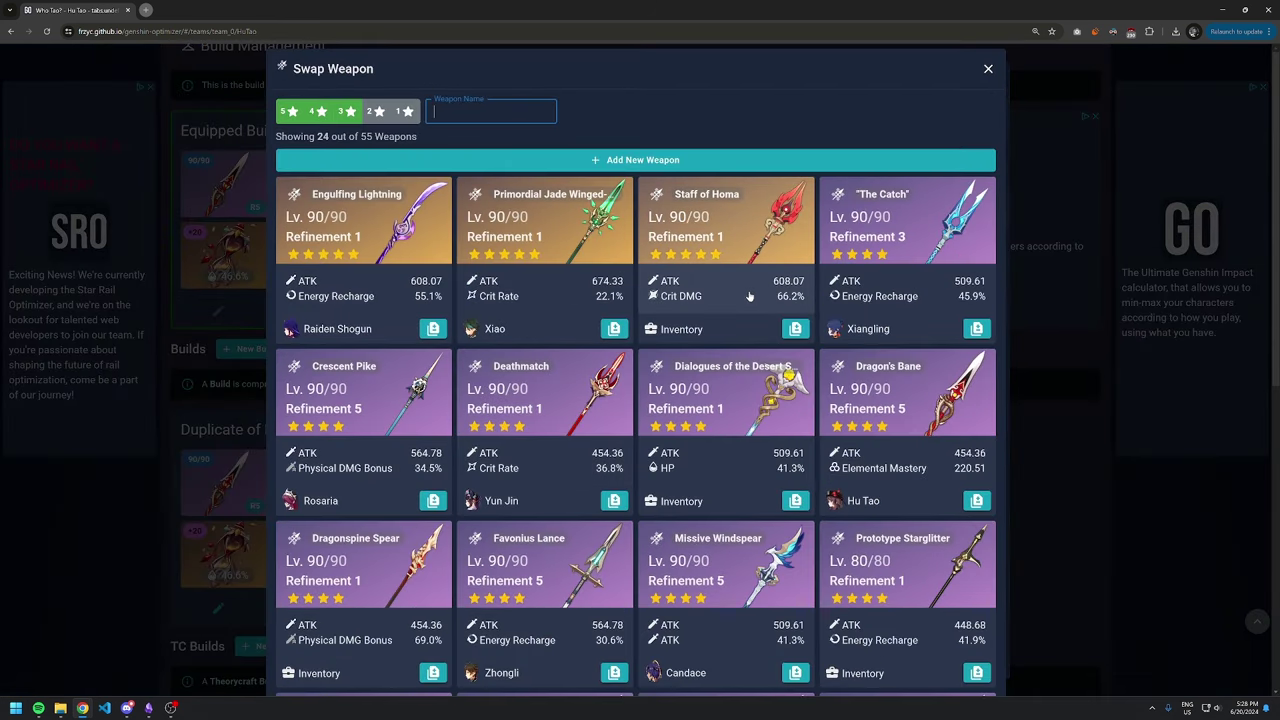
left_click(751, 297)
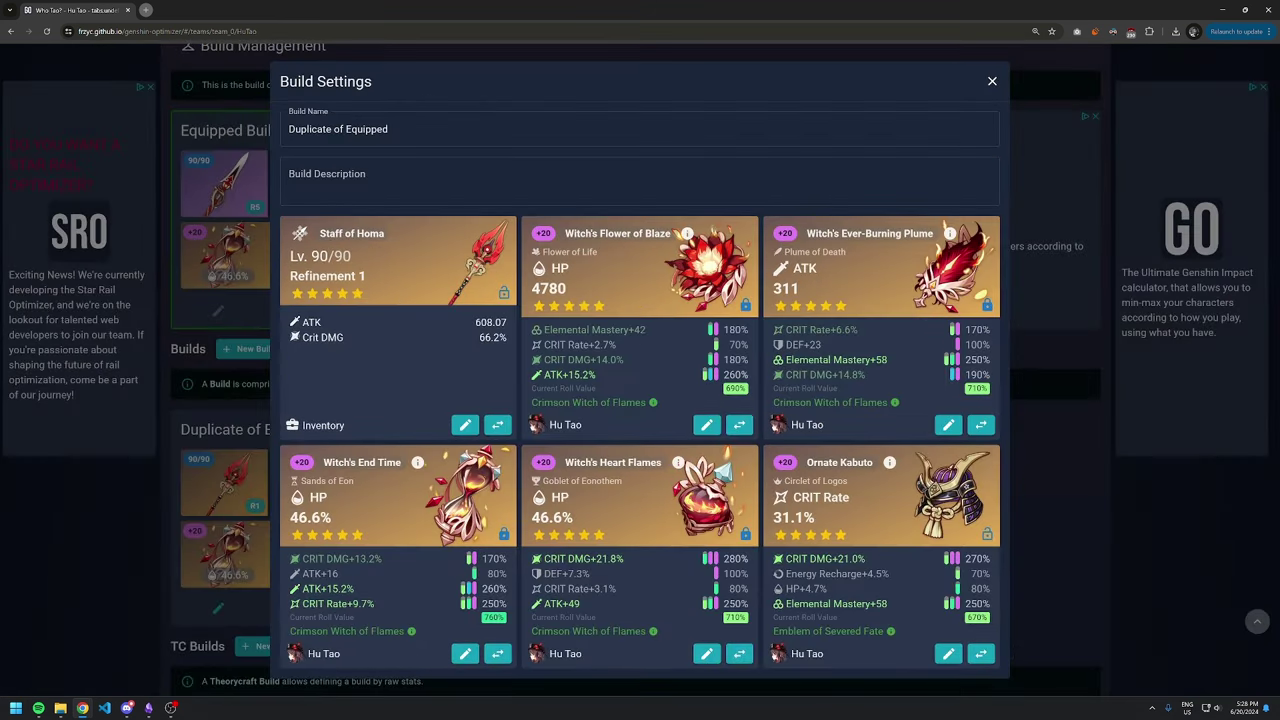
left_click(992, 82)
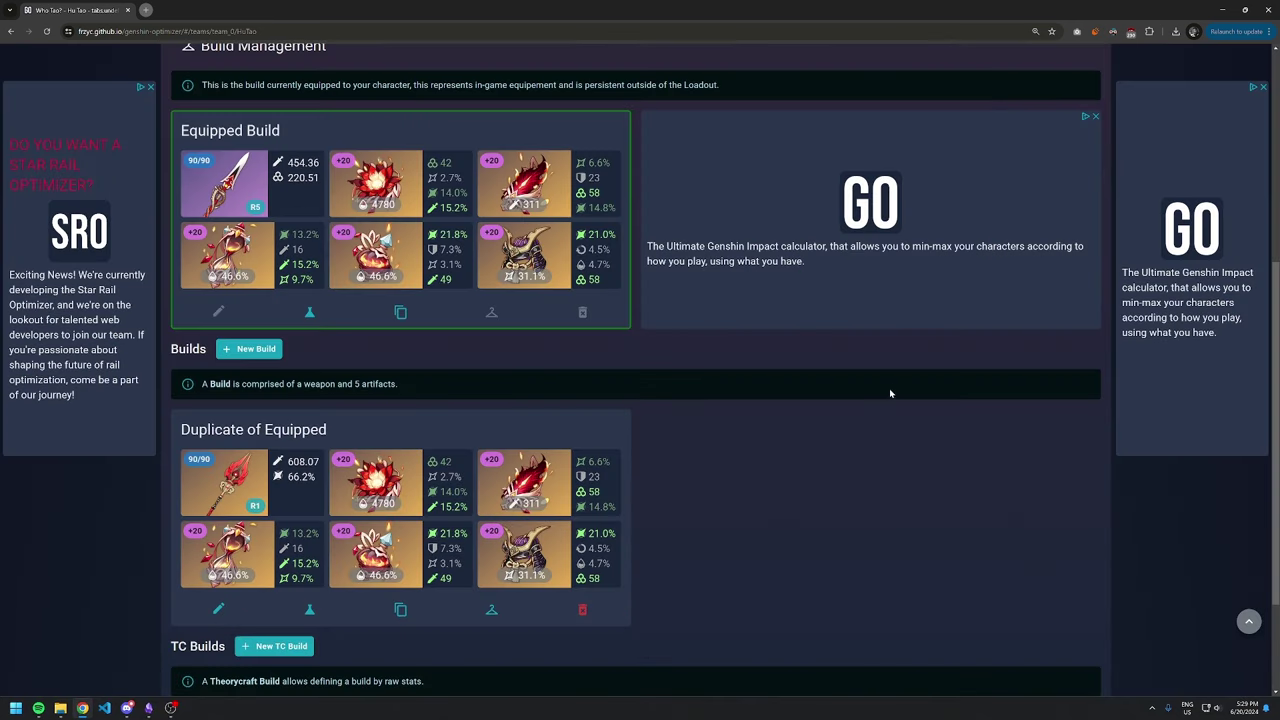
left_click(383, 428)
scroll(740, 431, "up", 4)
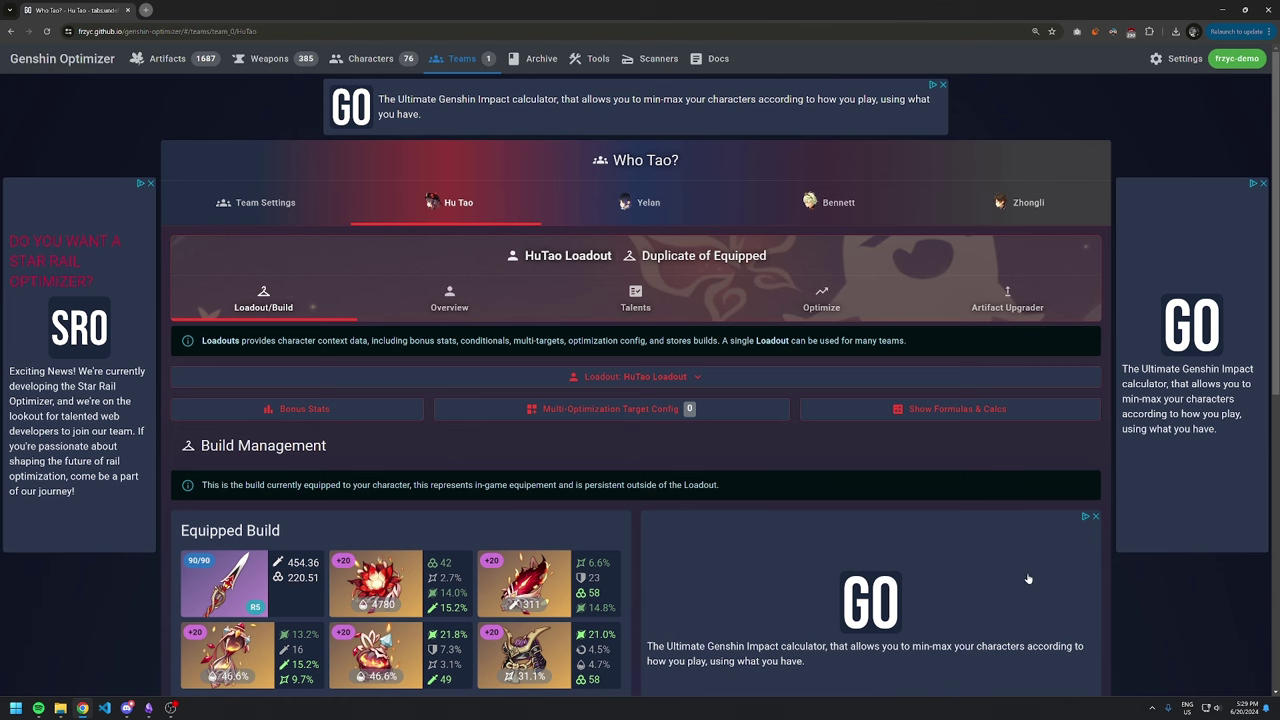
Step: In Overview, enable Staff of Homa's Reckless Cinnabar 'HP less than 50%' bonus
left_click(452, 302)
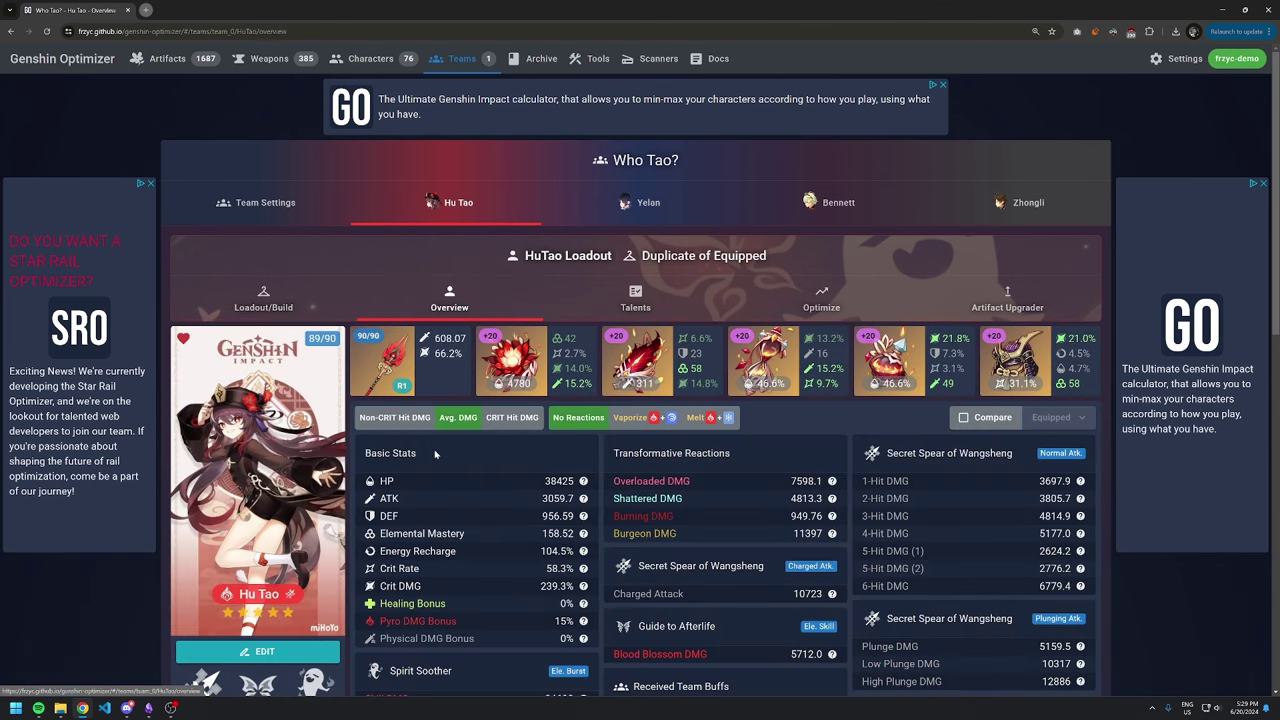
scroll(435, 455, "down", 3)
scroll(420, 465, "down", 2)
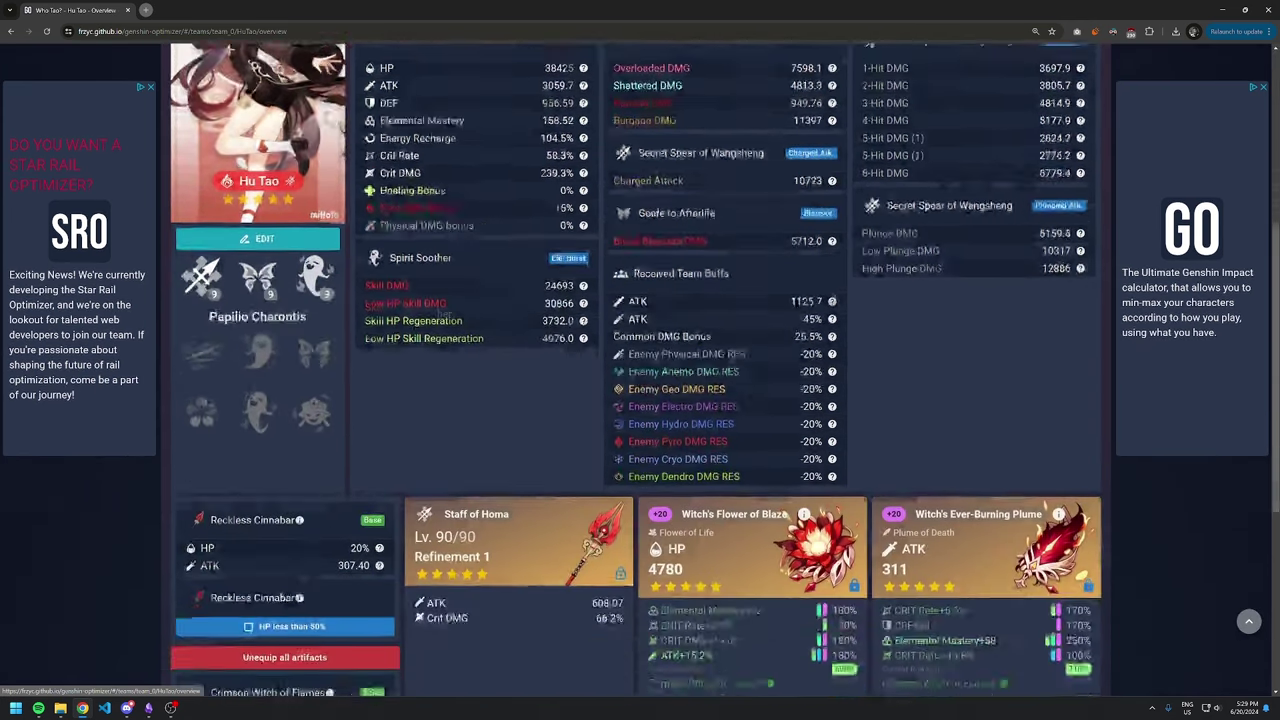
scroll(390, 480, "down", 1)
left_click(360, 490)
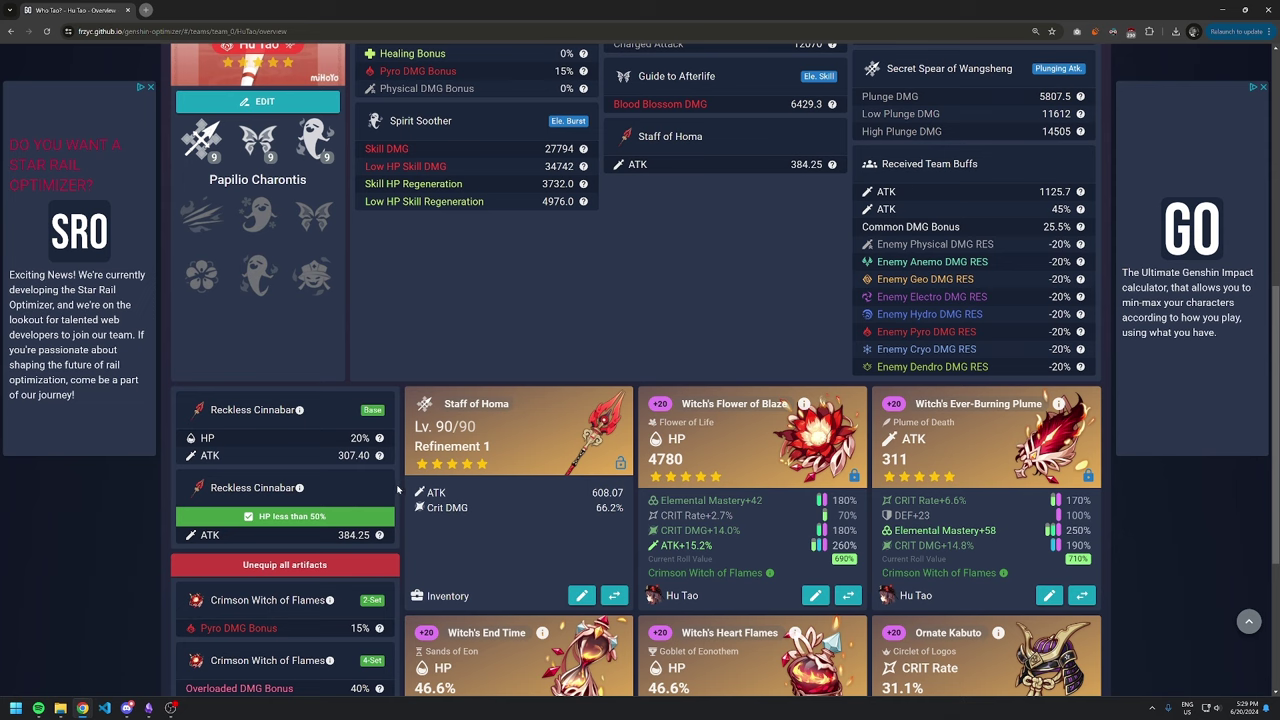
Step: Compare Hu Tao's stats against the equipped build
scroll(419, 487, "up", 3)
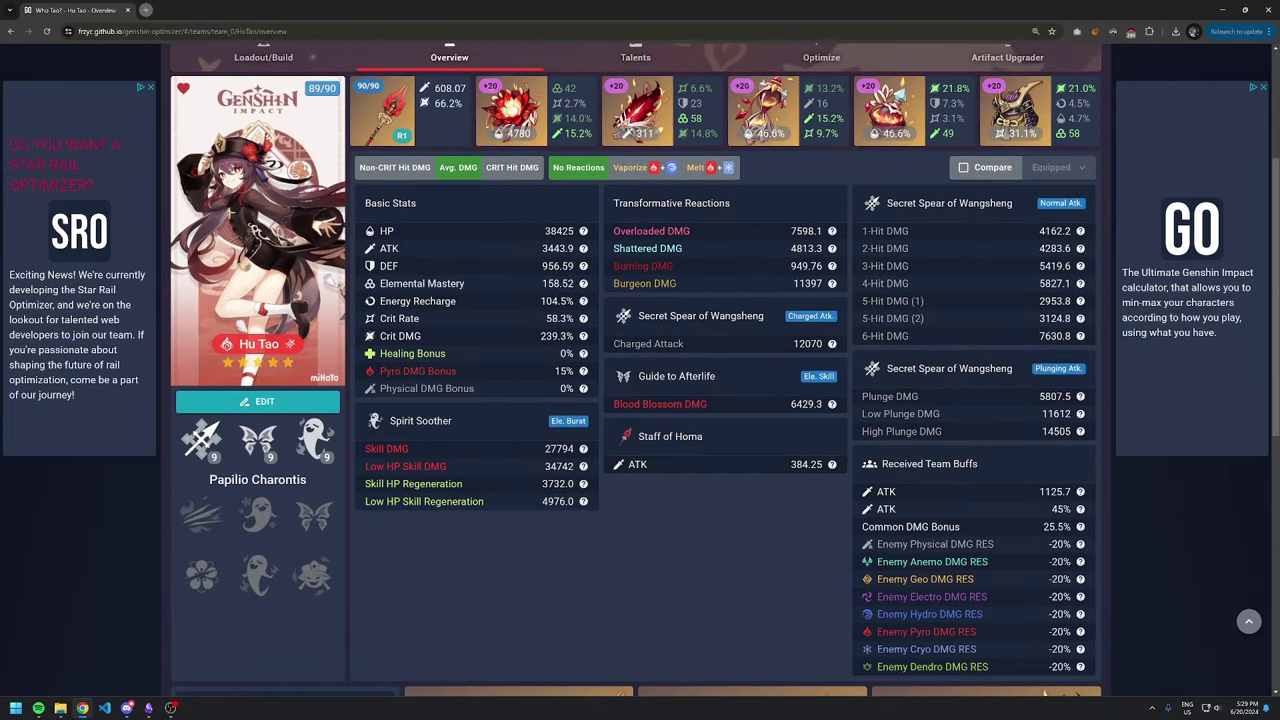
left_click(1001, 168)
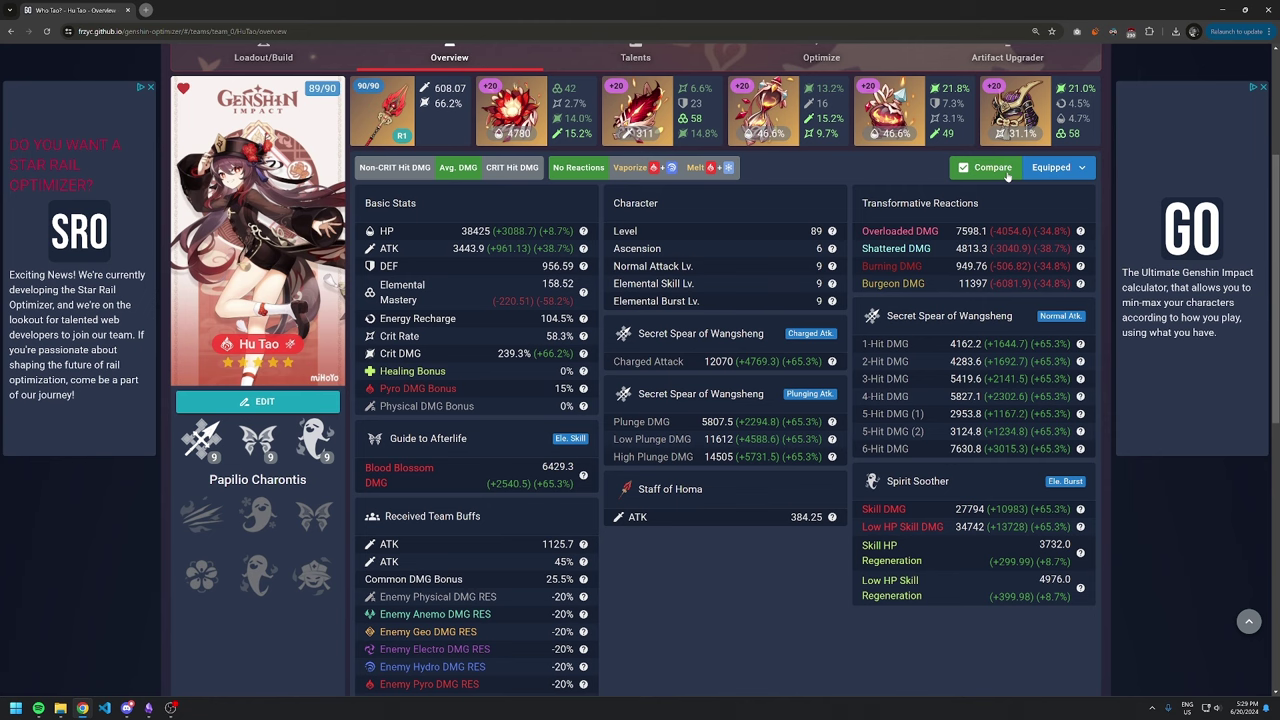
scroll(1007, 172, "up", 2)
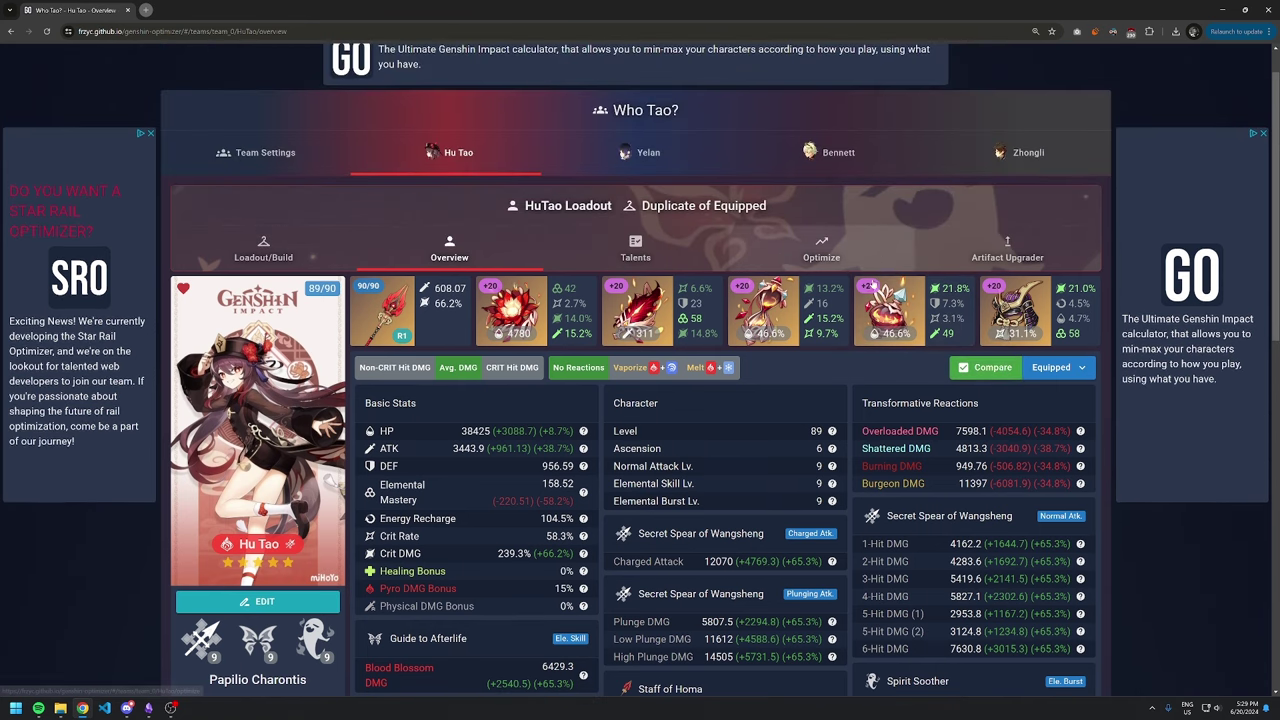
Step: In Talents, enable the Paramita Papilio state and the Sanguine Rouge HP ≤ 50% passive
left_click(648, 252)
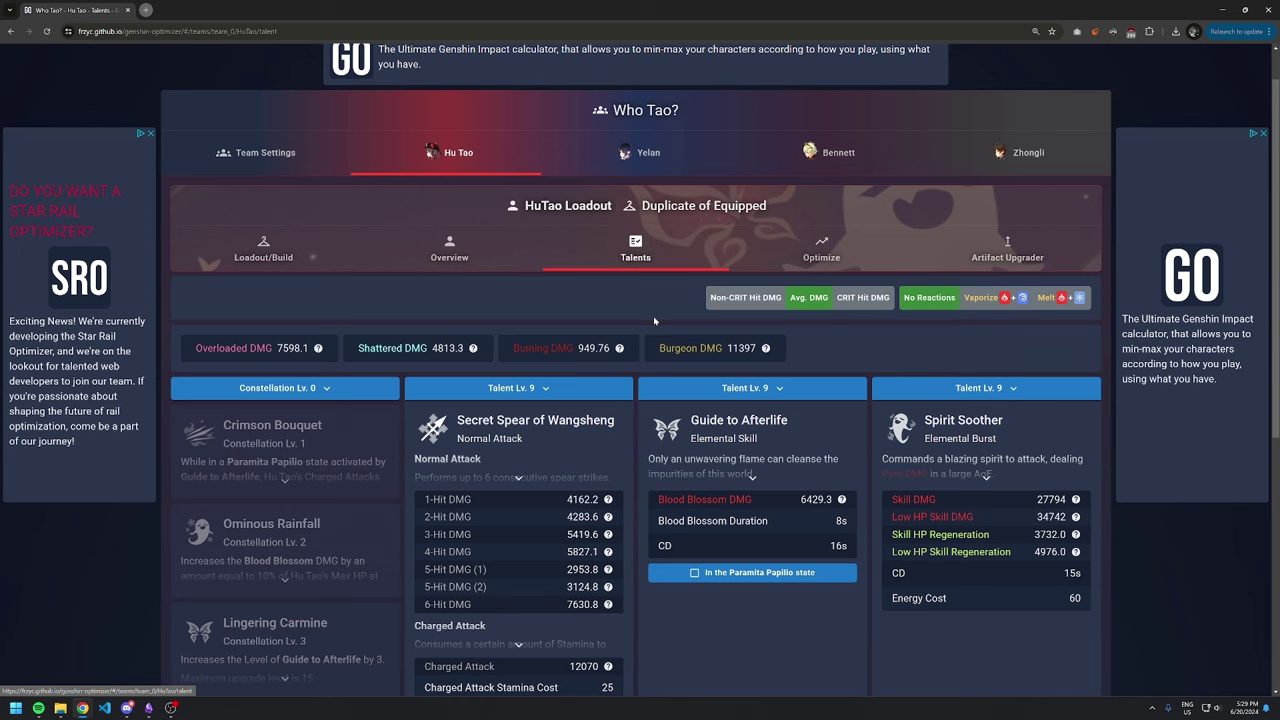
scroll(655, 355, "down", 2)
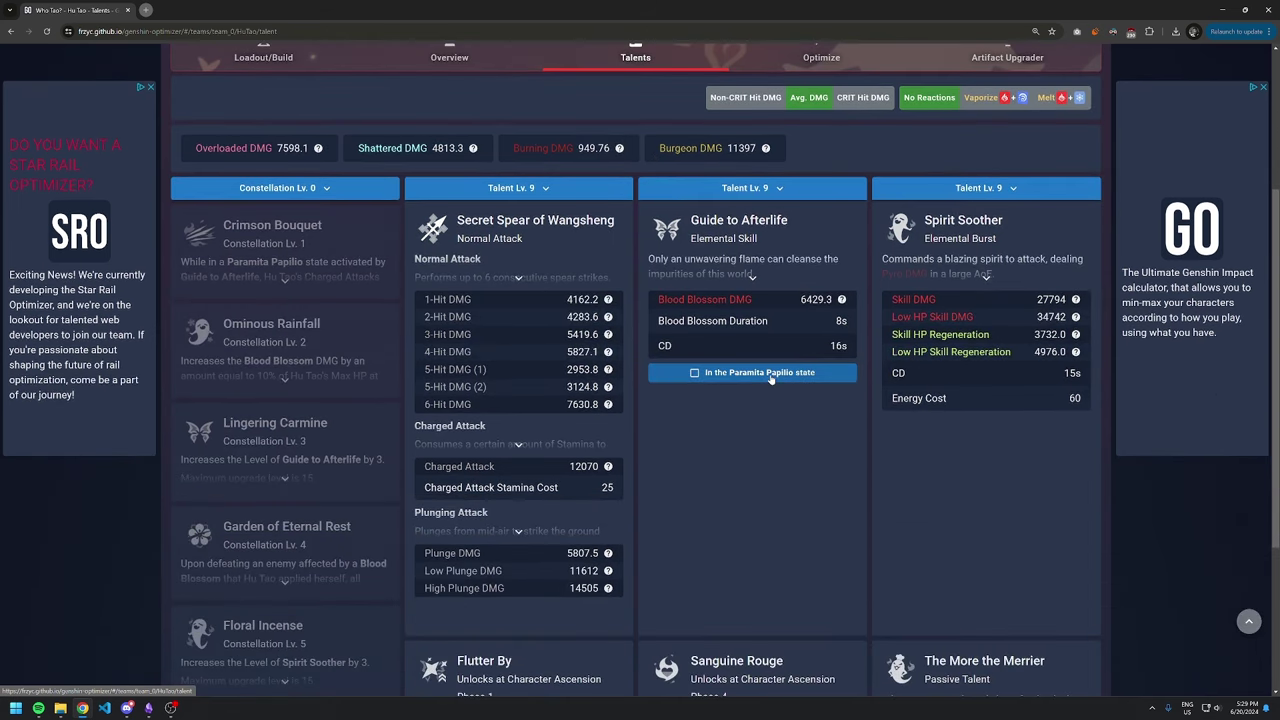
left_click(768, 373)
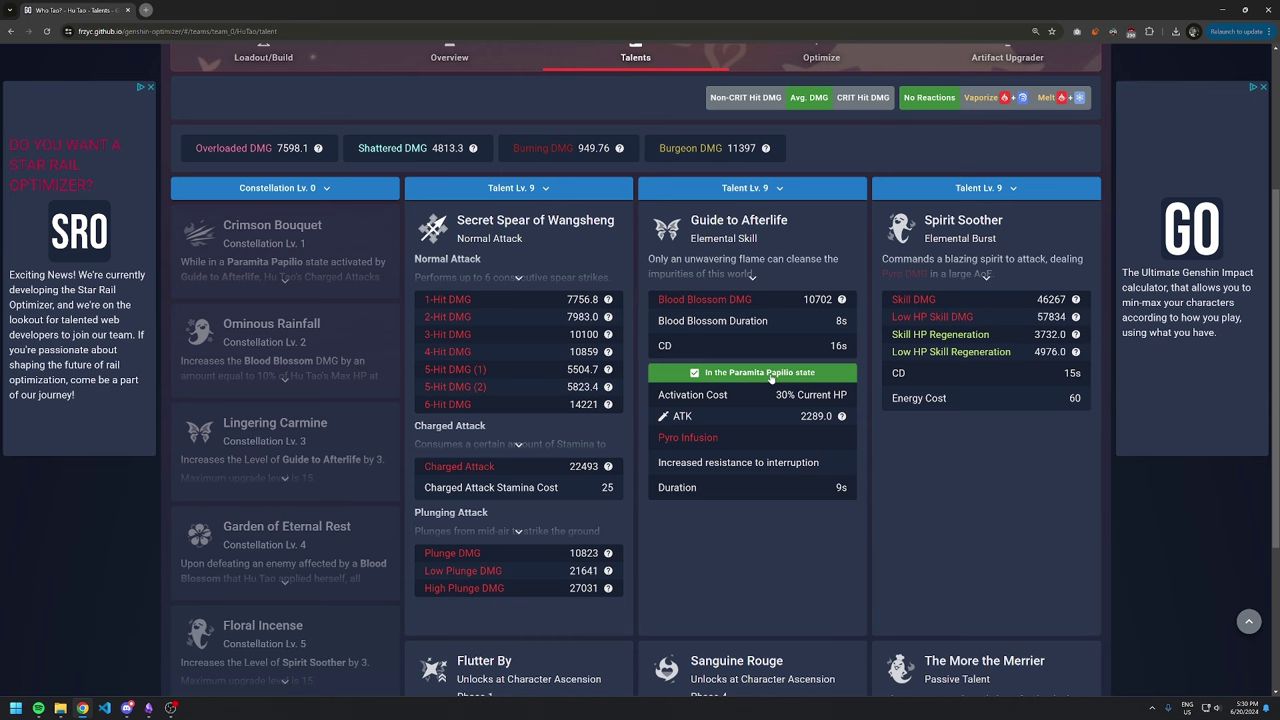
scroll(772, 380, "down", 3)
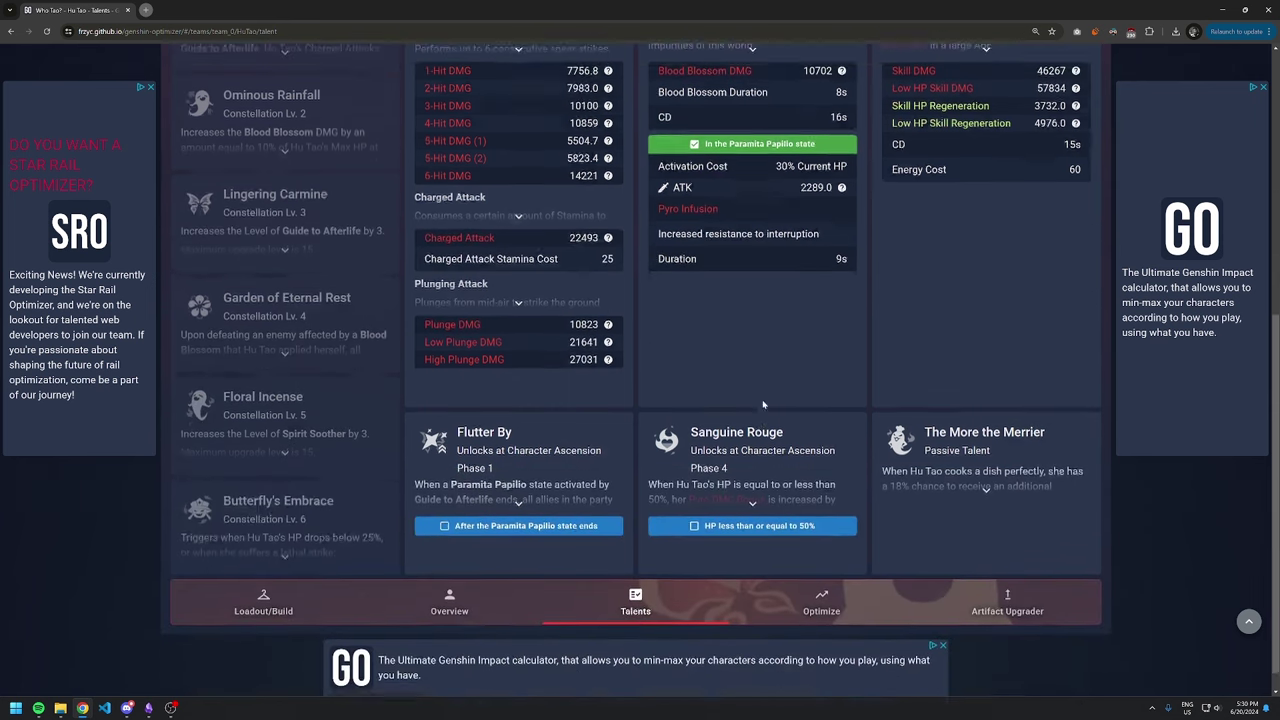
left_click(800, 496)
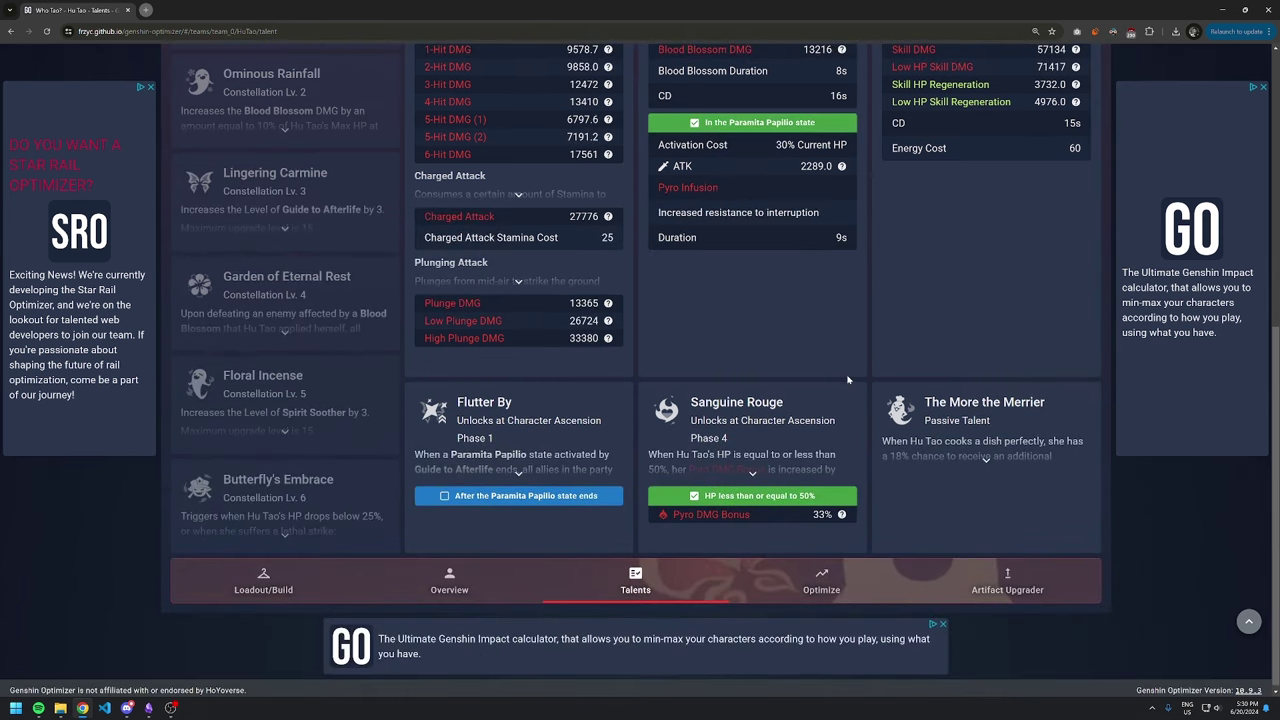
scroll(847, 380, "up", 5)
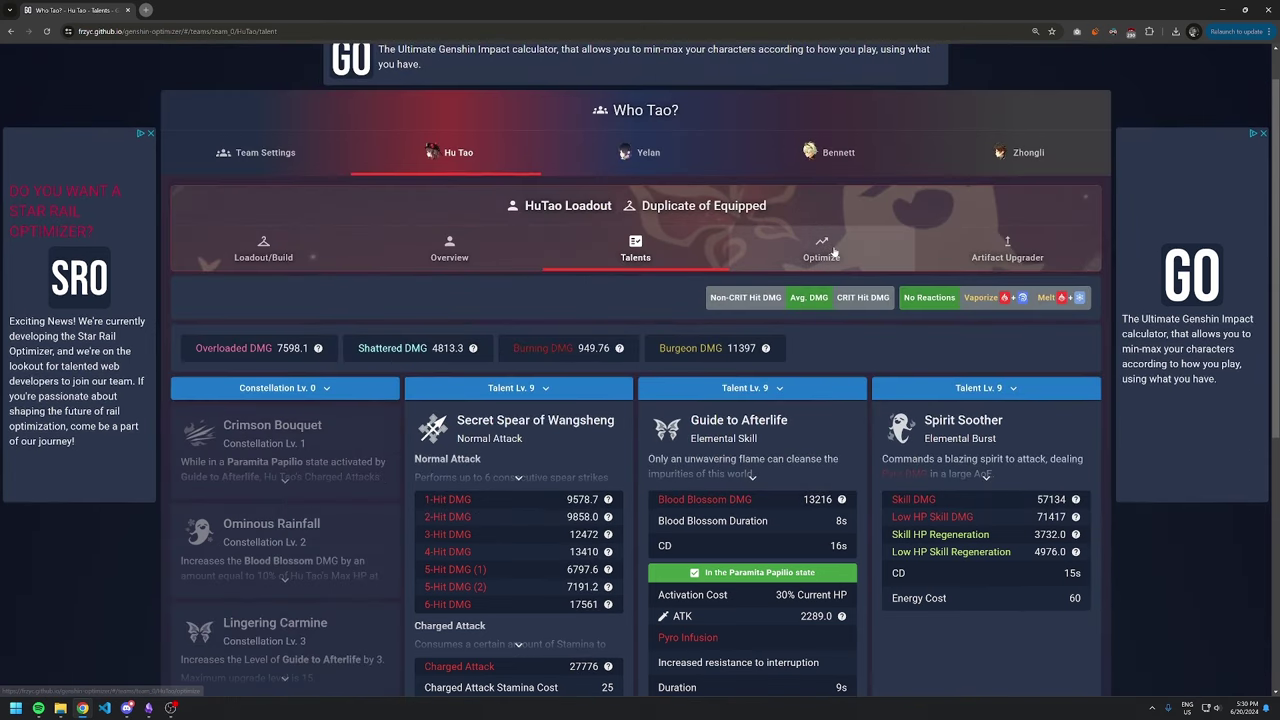
Step: Enable three set conditionals, including a Crimson Witch stack, in Artifact Set Configuration
left_click(890, 252)
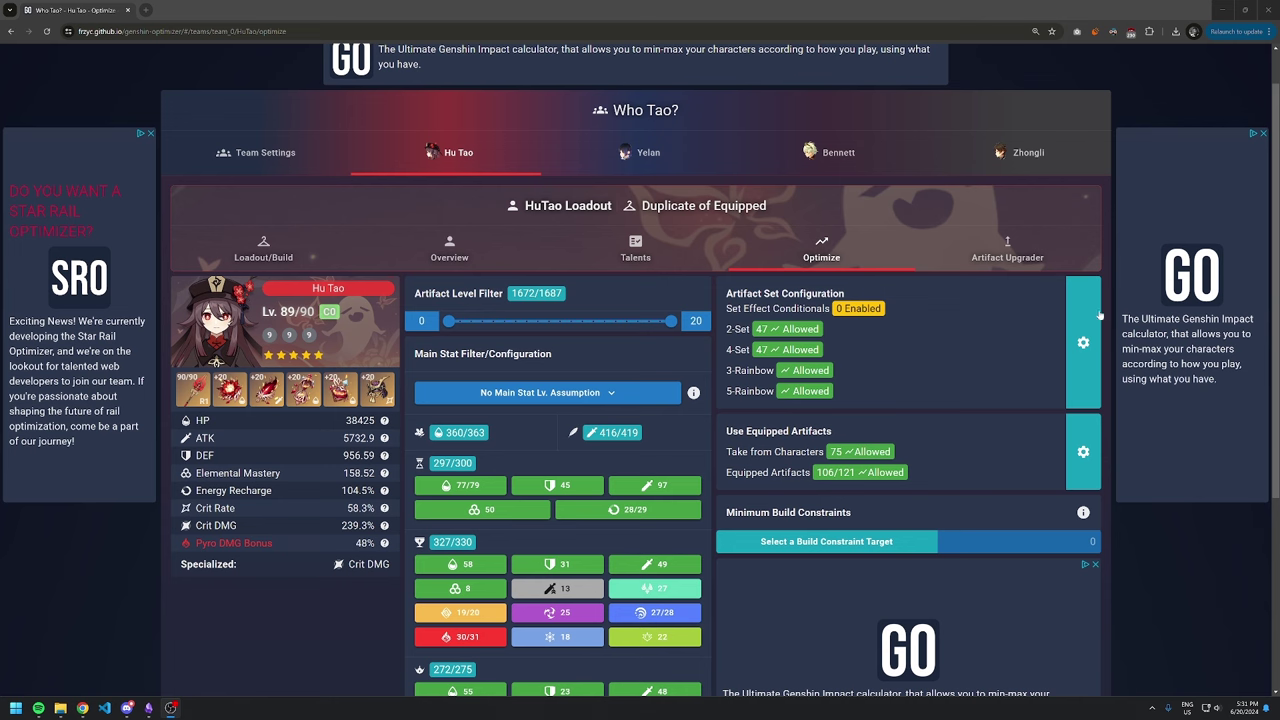
left_click(1083, 342)
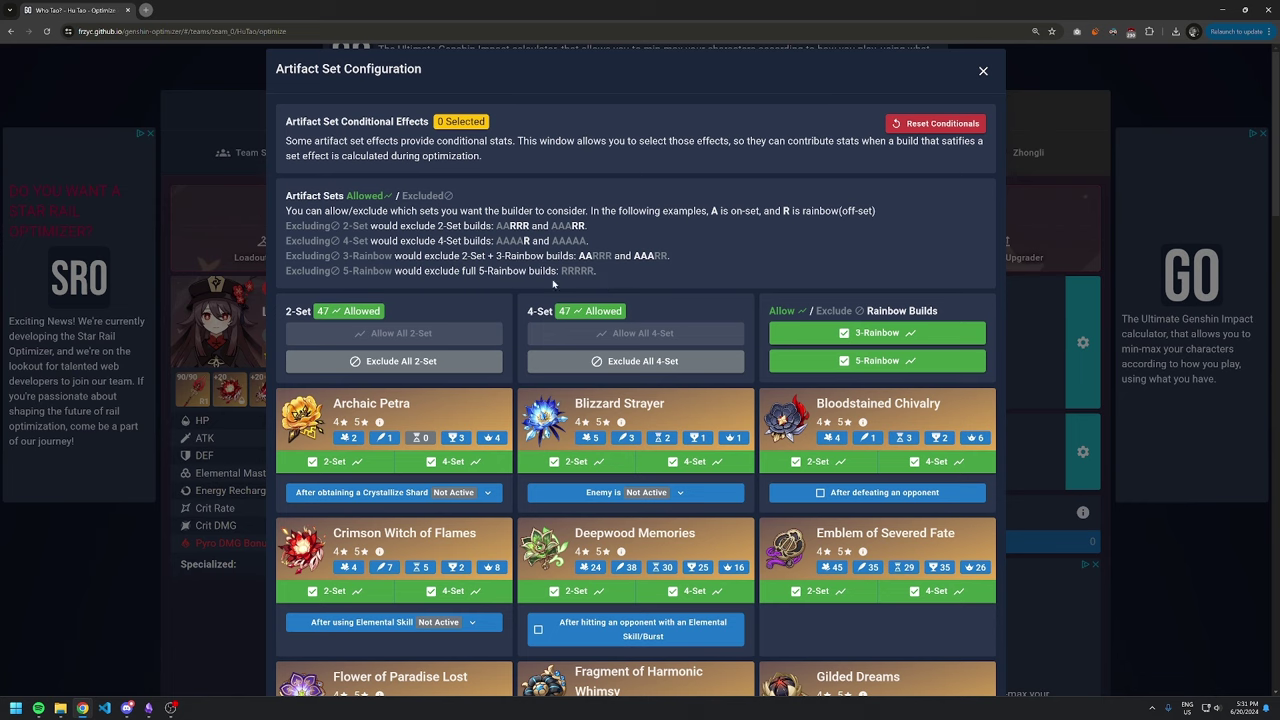
scroll(513, 338, "down", 1)
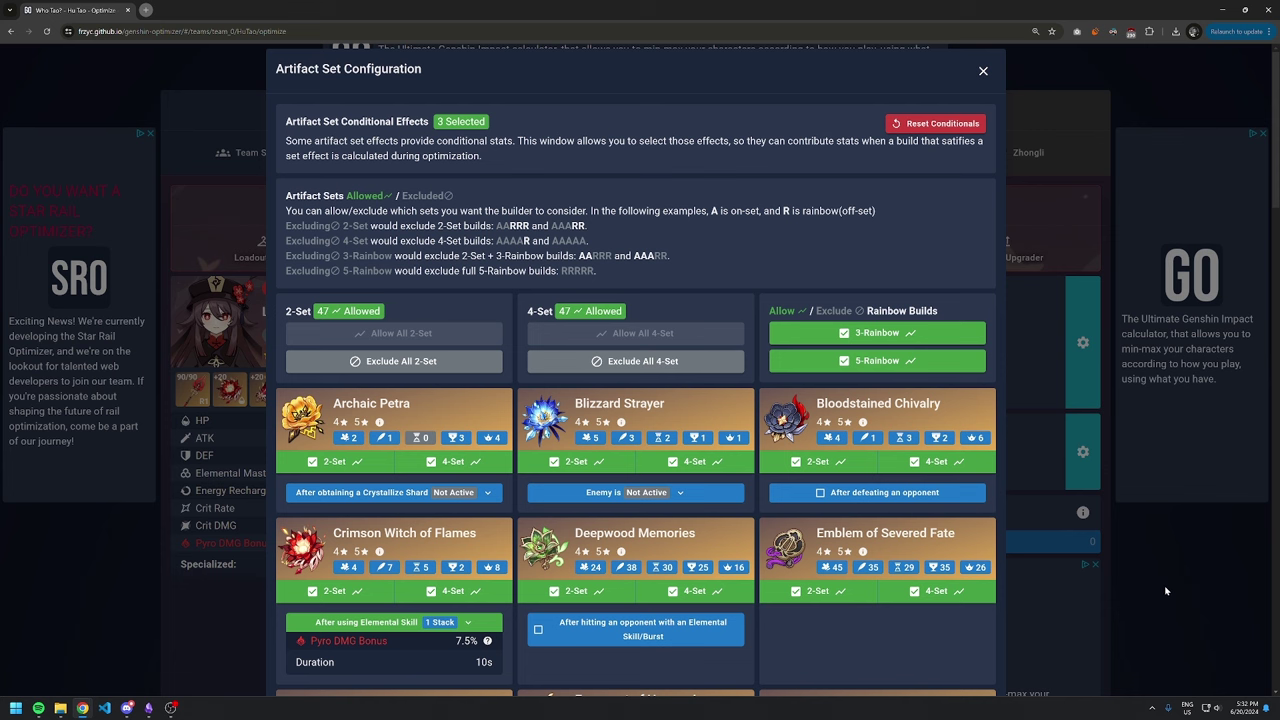
left_click(1140, 595)
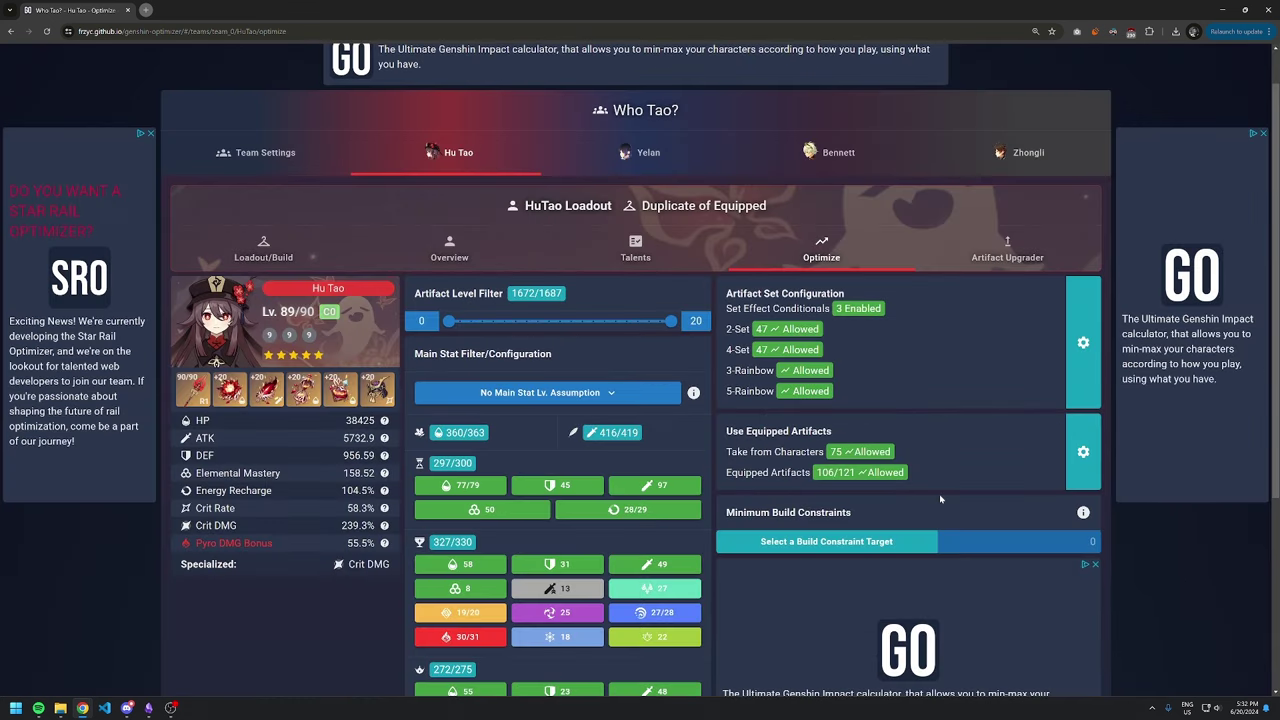
Step: Choose Charged Attack under Secret Spear of Wangsheng as the optimization target
scroll(758, 645, "down", 3)
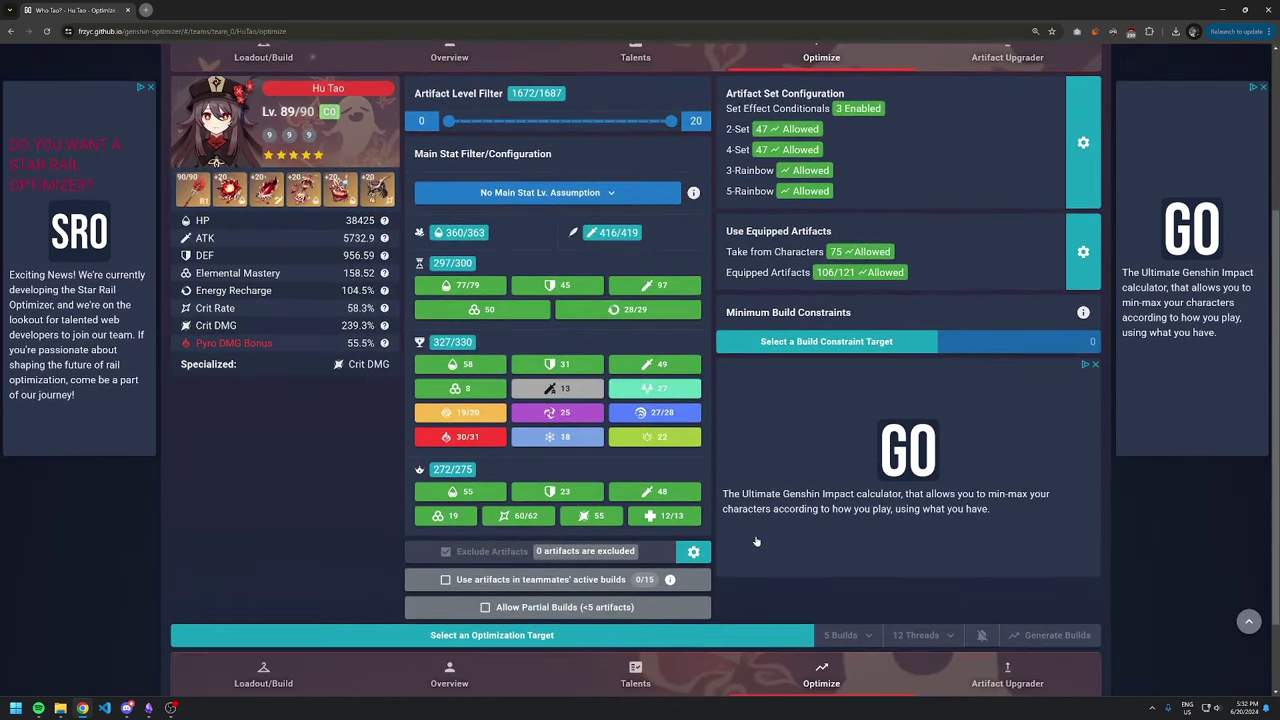
left_click(758, 642)
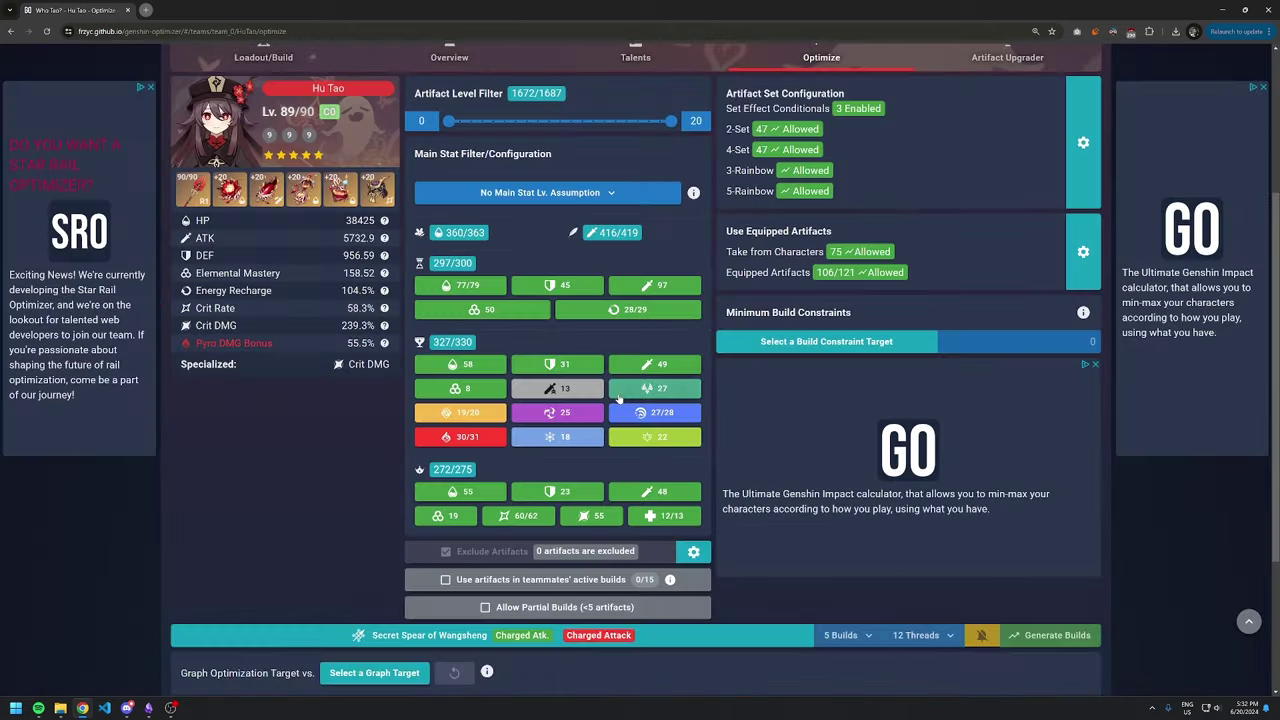
left_click(618, 395)
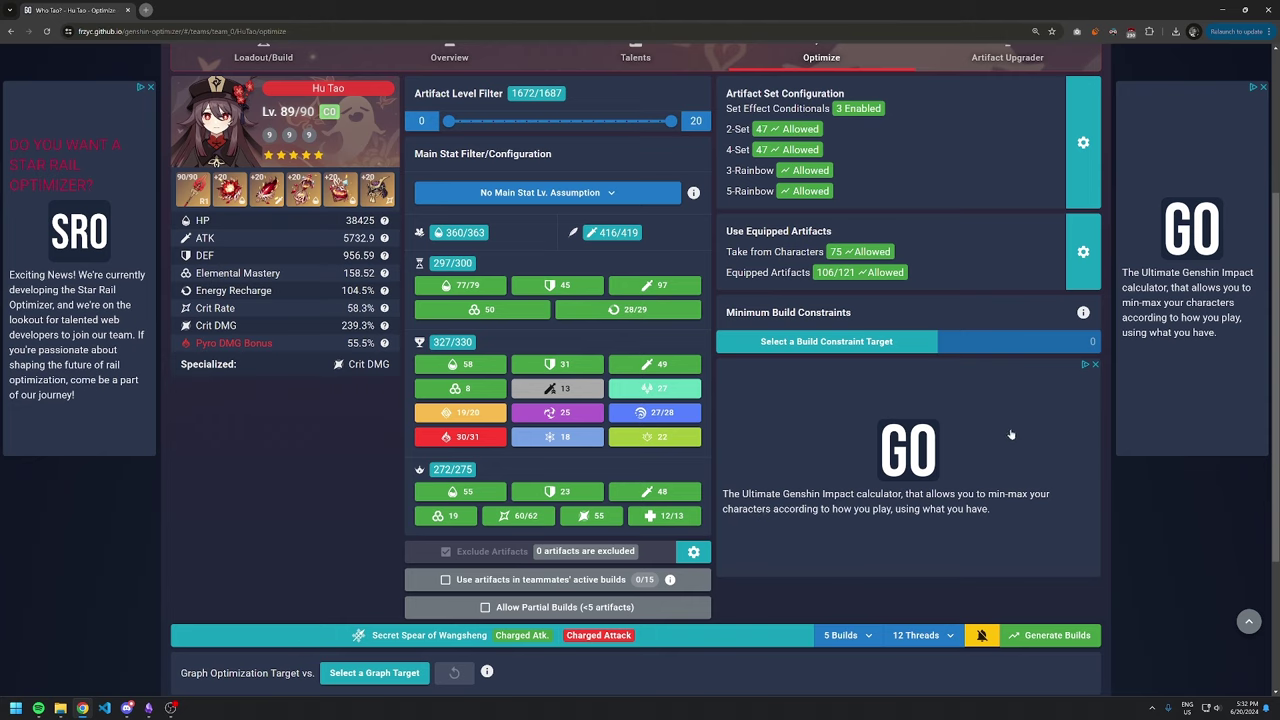
Step: Add a minimum Energy Recharge constraint of 200 and leave it unchecked
left_click(899, 345)
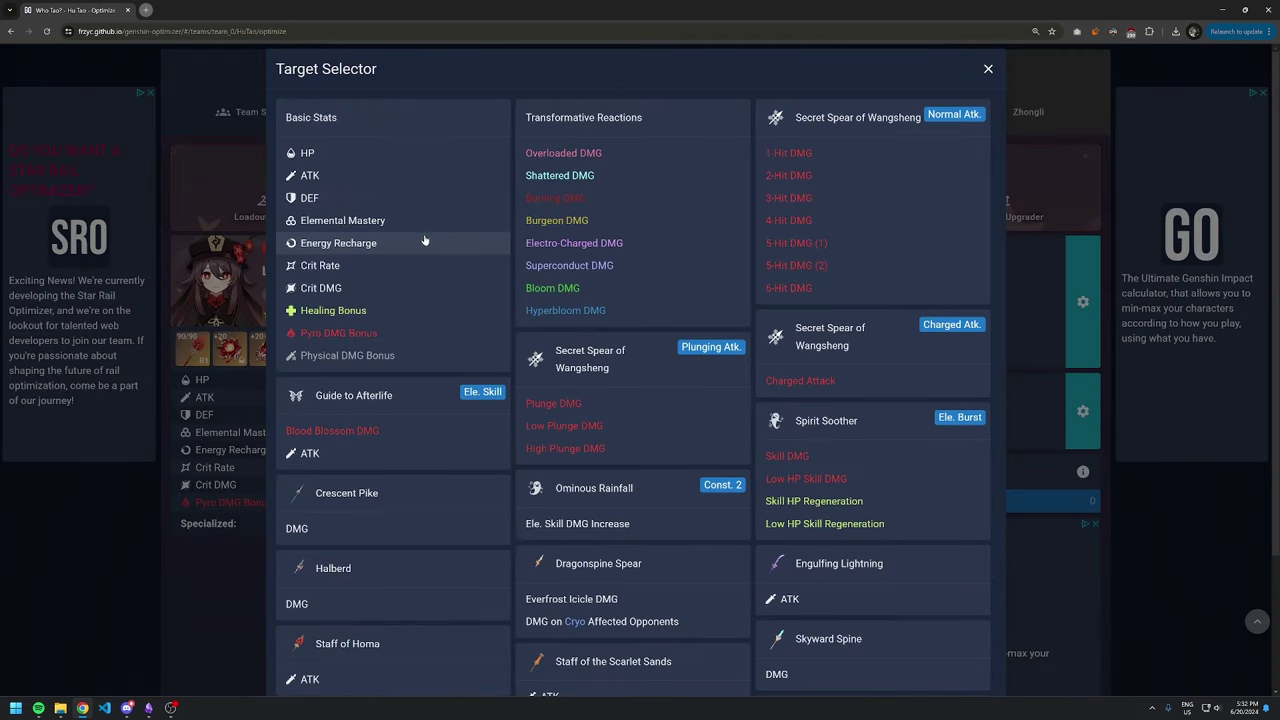
left_click(392, 245)
left_click(955, 502)
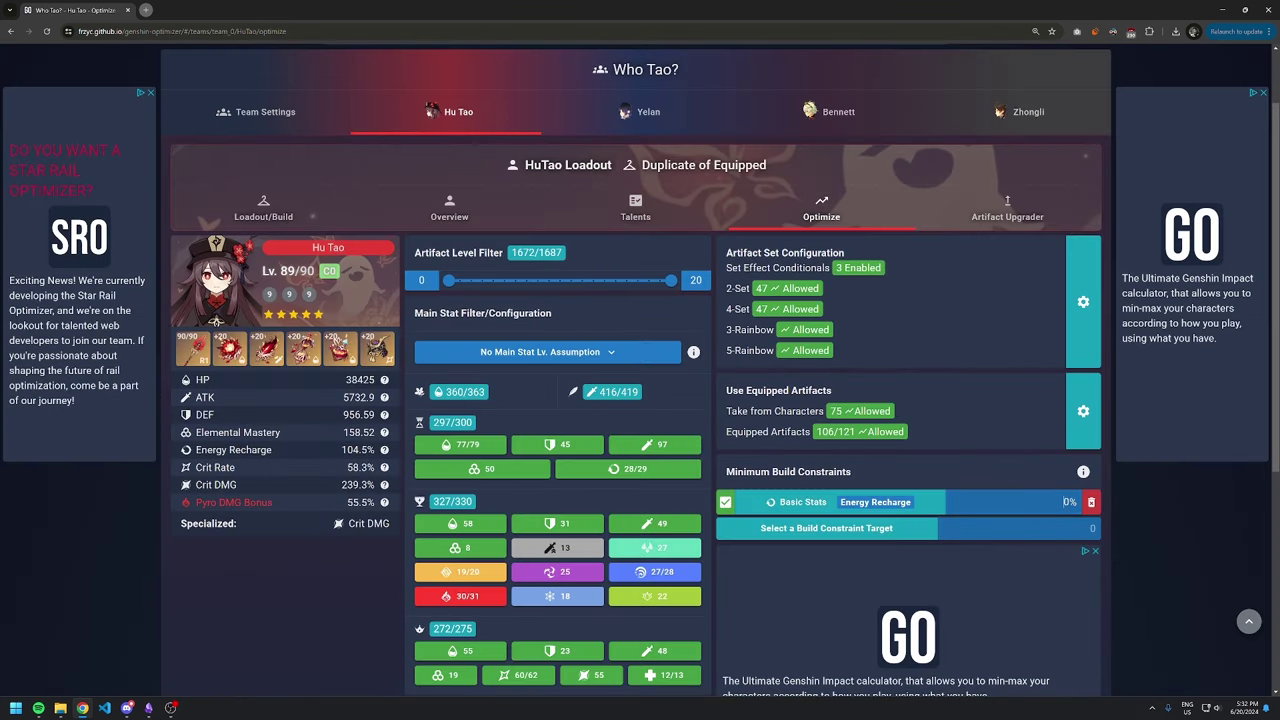
type("200")
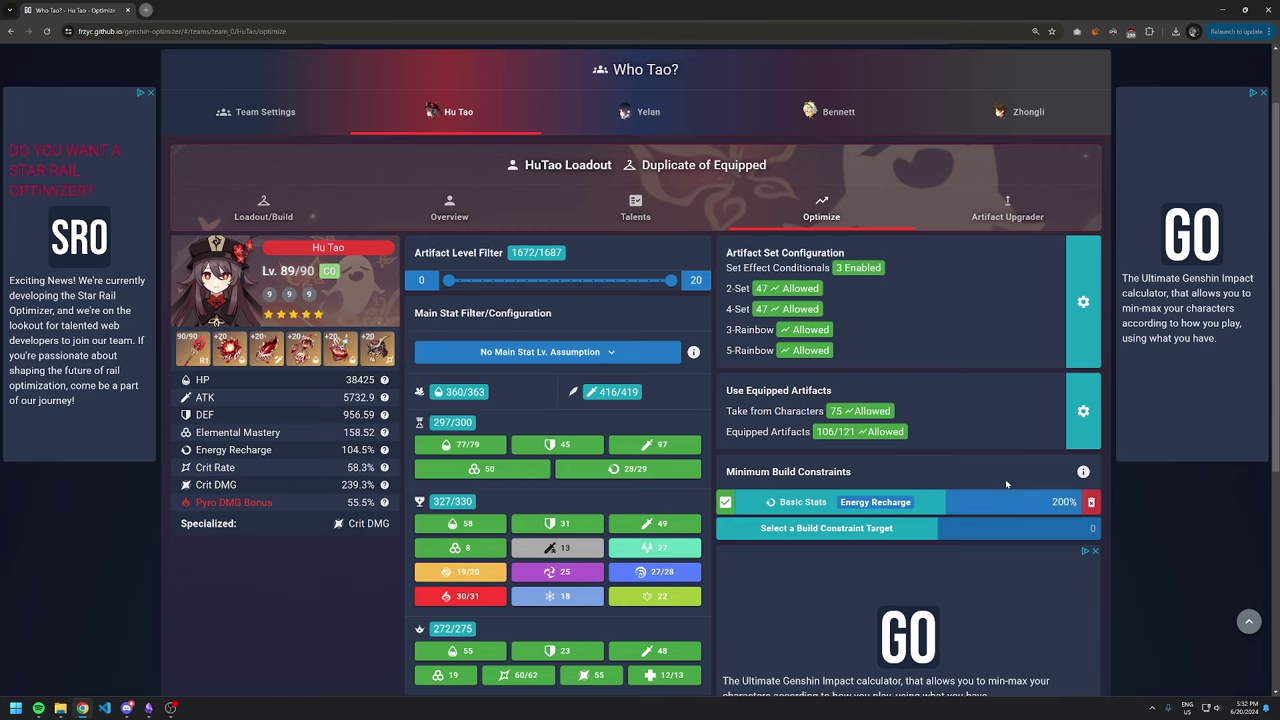
left_click(725, 502)
scroll(744, 600, "down", 4)
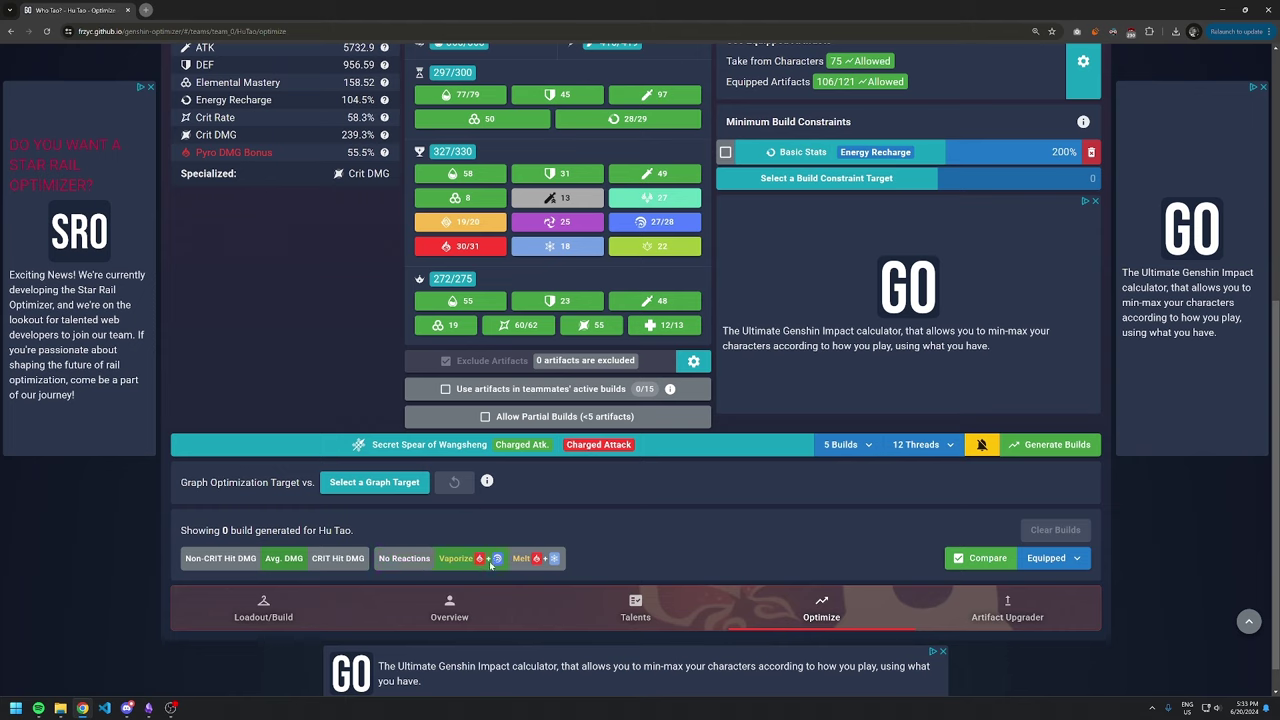
Step: Enable the Vaporize reaction, then start and cancel a build generation run
left_click(490, 562)
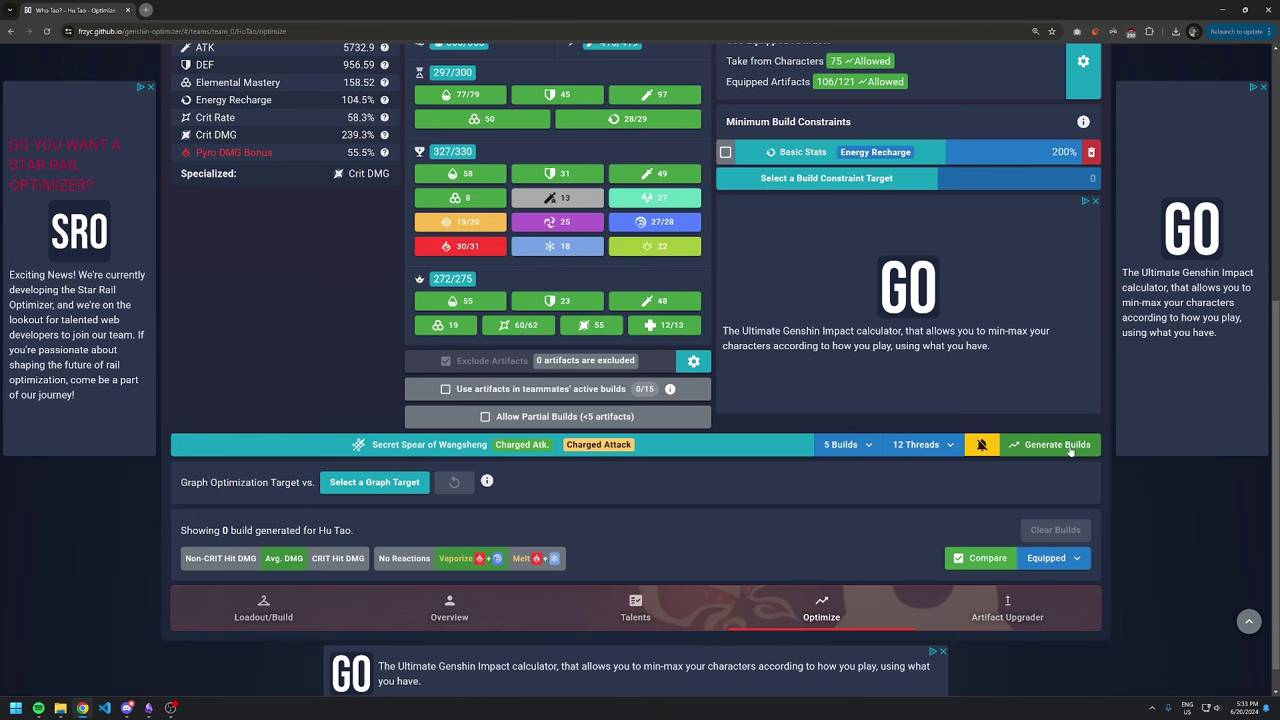
left_click(1069, 448)
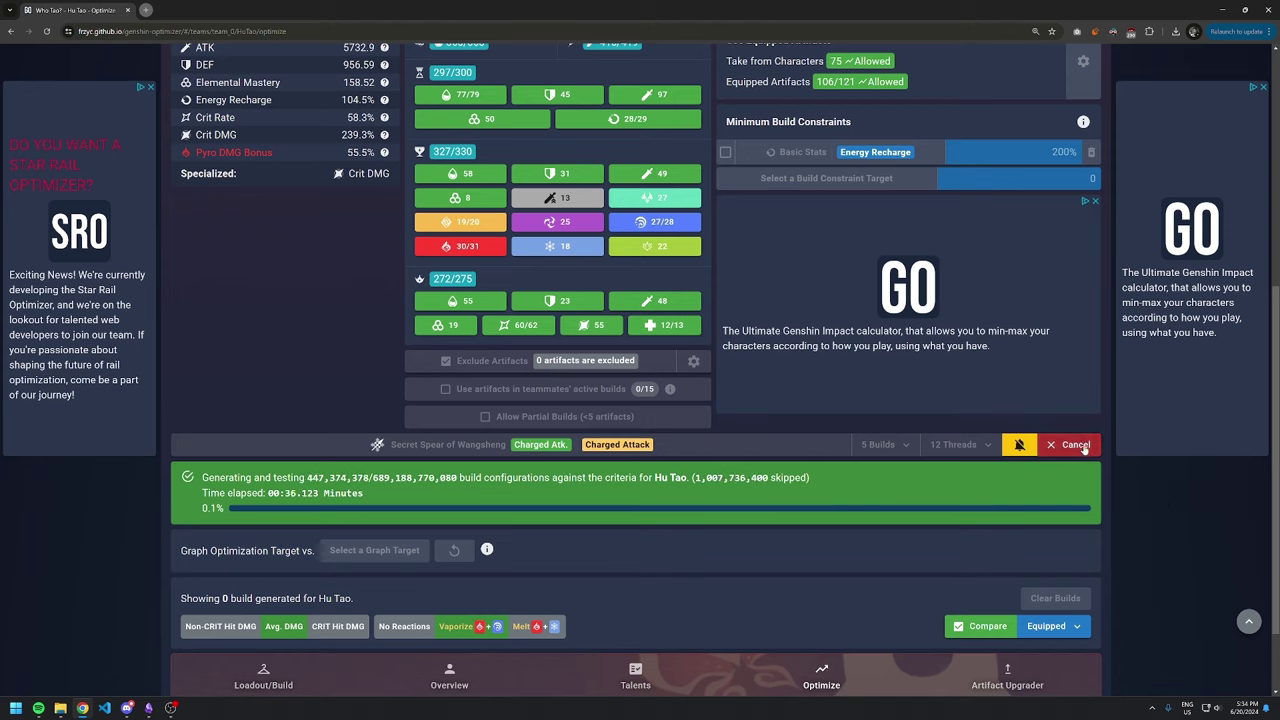
left_click(1077, 445)
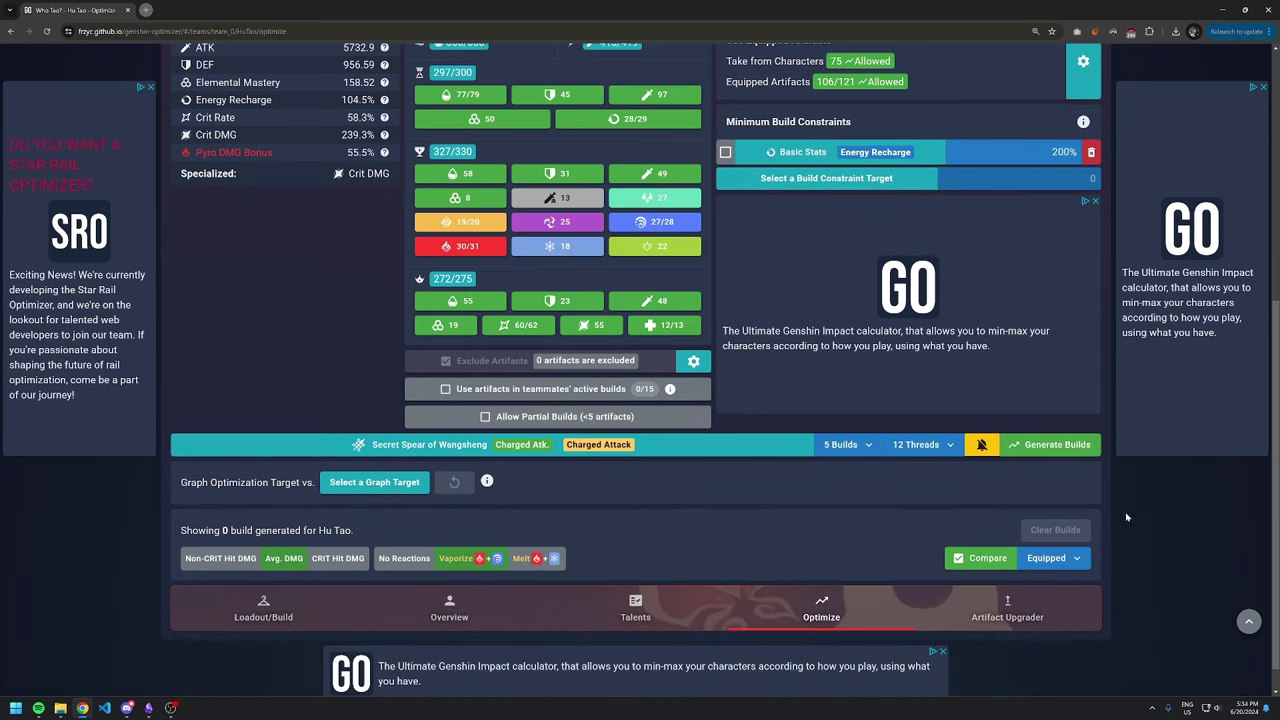
Step: Exclude unwanted sands and goblet main stats, keeping HP% allowed for both
scroll(1126, 517, "up", 2)
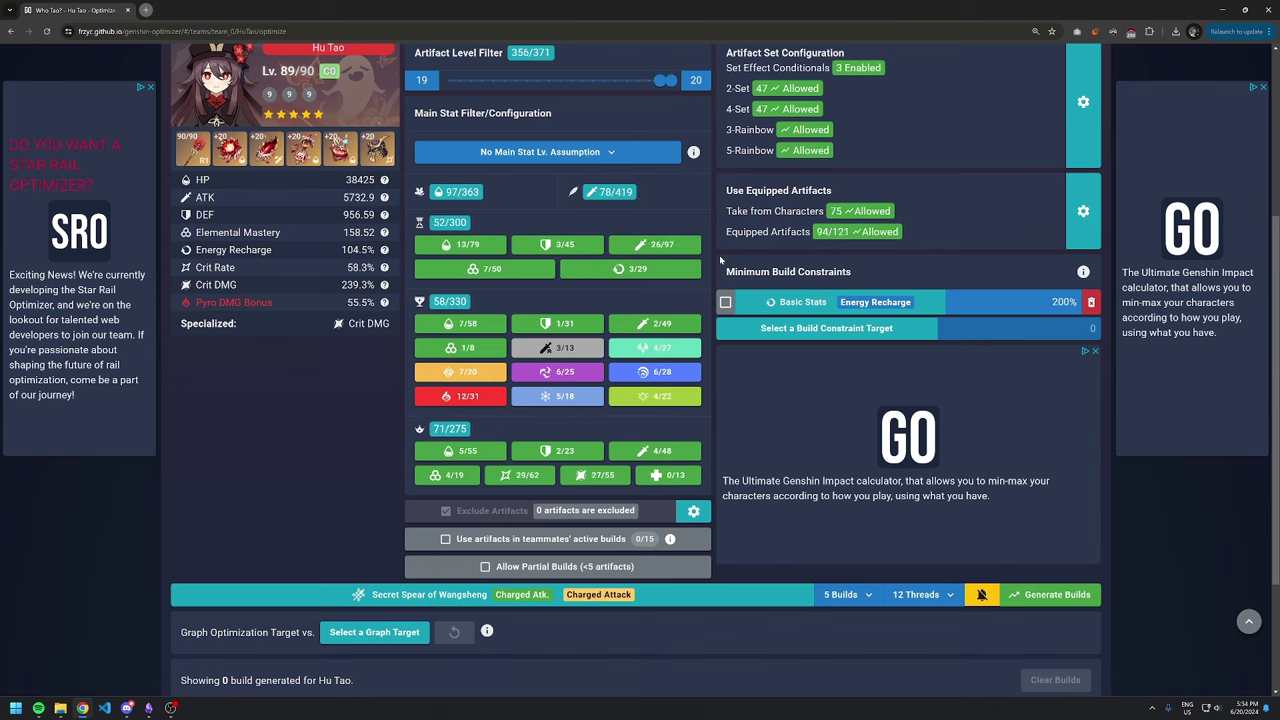
left_click(655, 246)
left_click(485, 268)
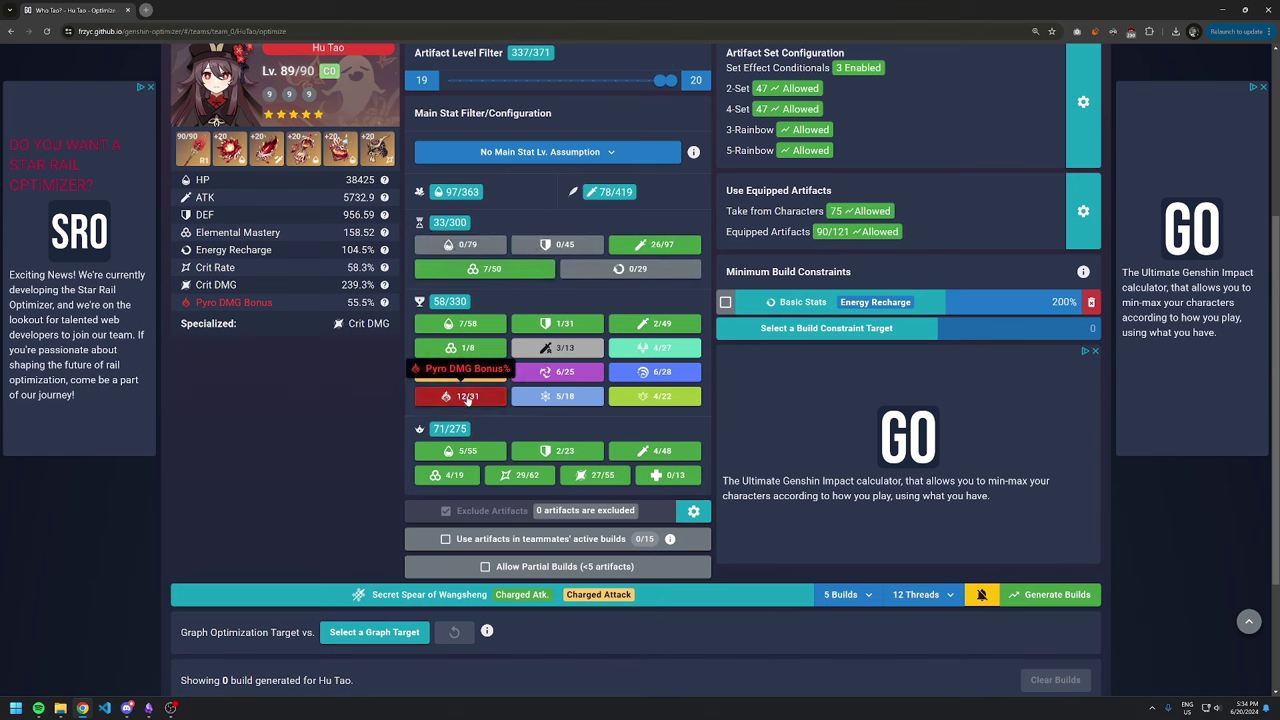
left_click(467, 397)
left_click(460, 347)
left_click(655, 323)
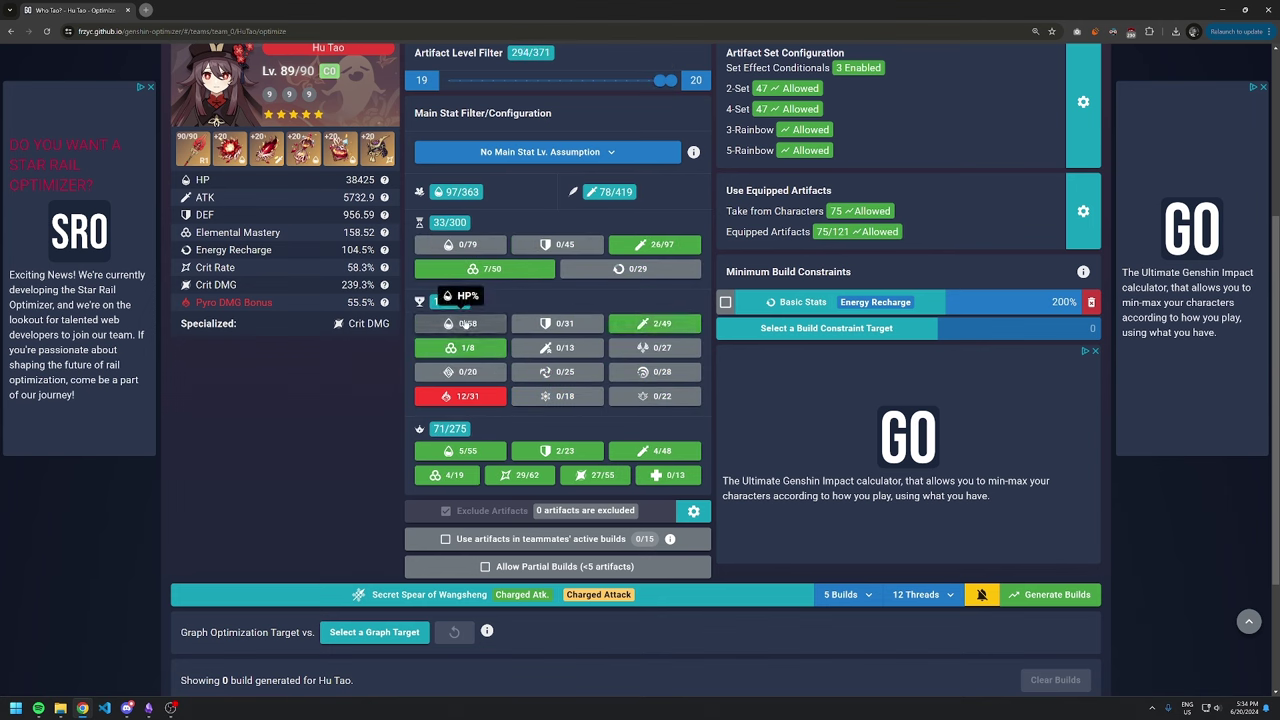
left_click(466, 323)
left_click(460, 244)
Step: Exclude DEF% circlets, keeping EM and crit circlets, and generate builds
left_click(558, 450)
left_click(582, 475)
left_click(520, 475)
left_click(455, 477)
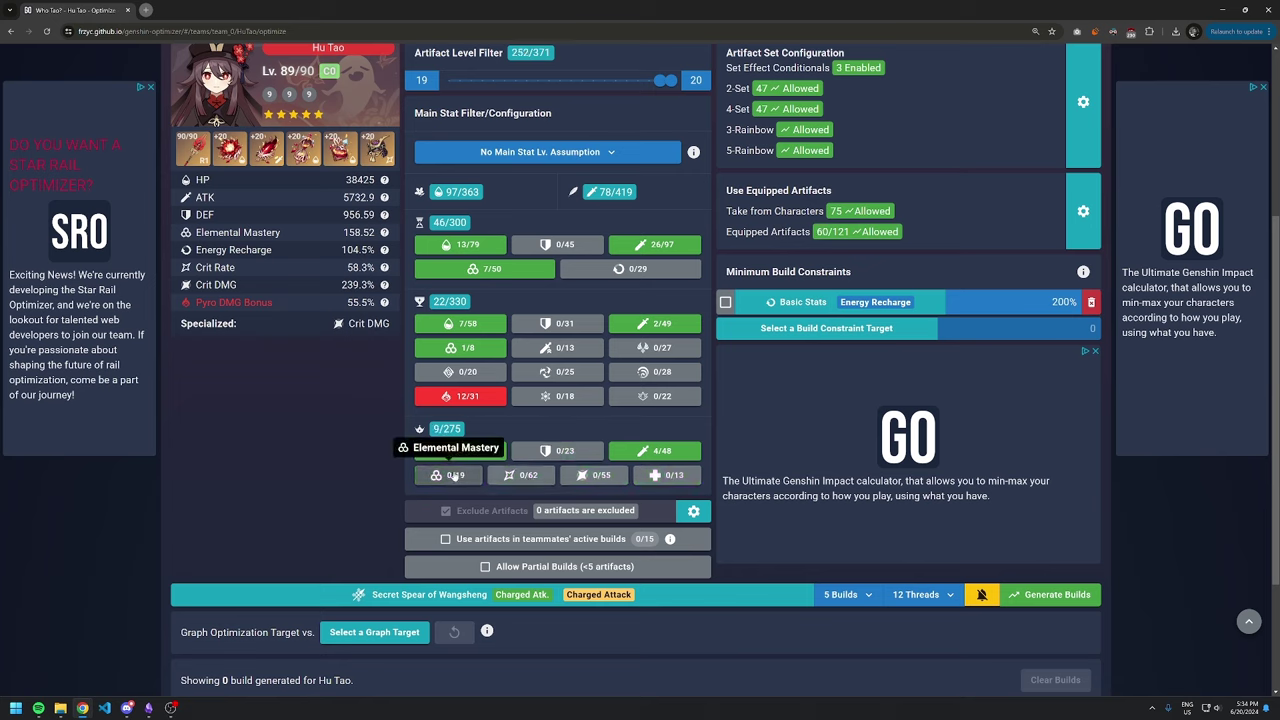
left_click(455, 477)
left_click(520, 475)
left_click(595, 475)
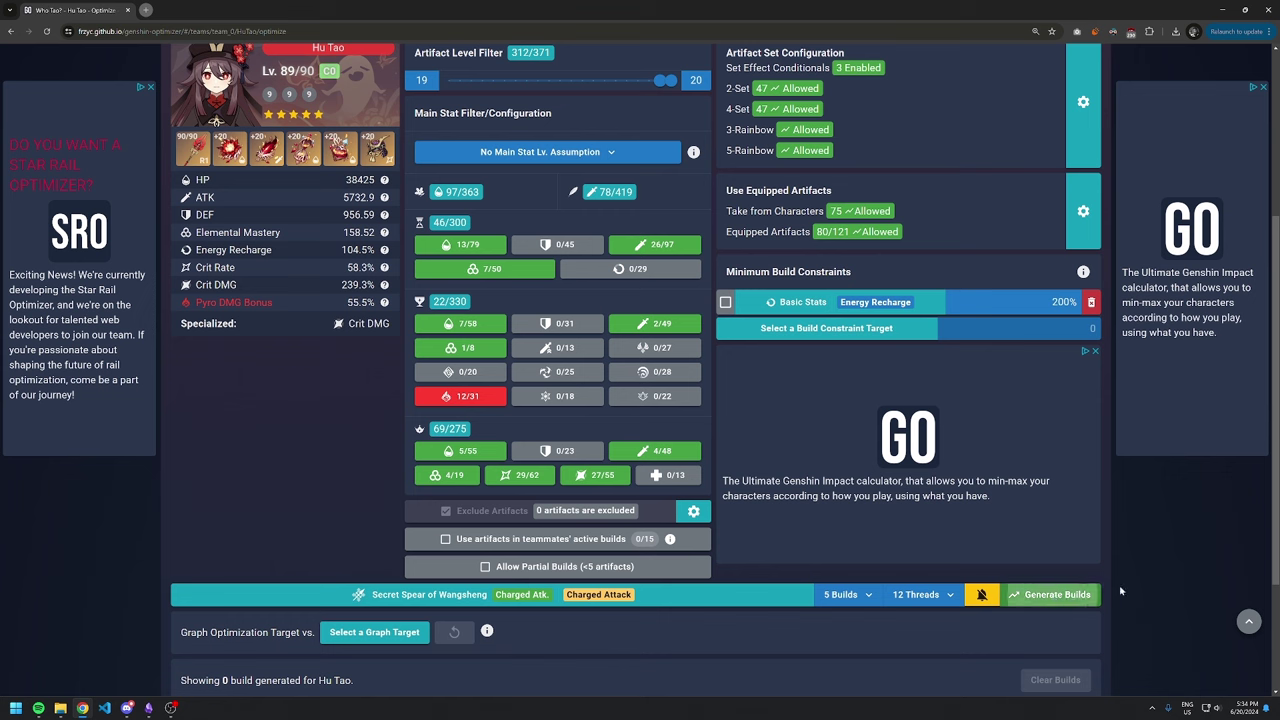
left_click(1055, 598)
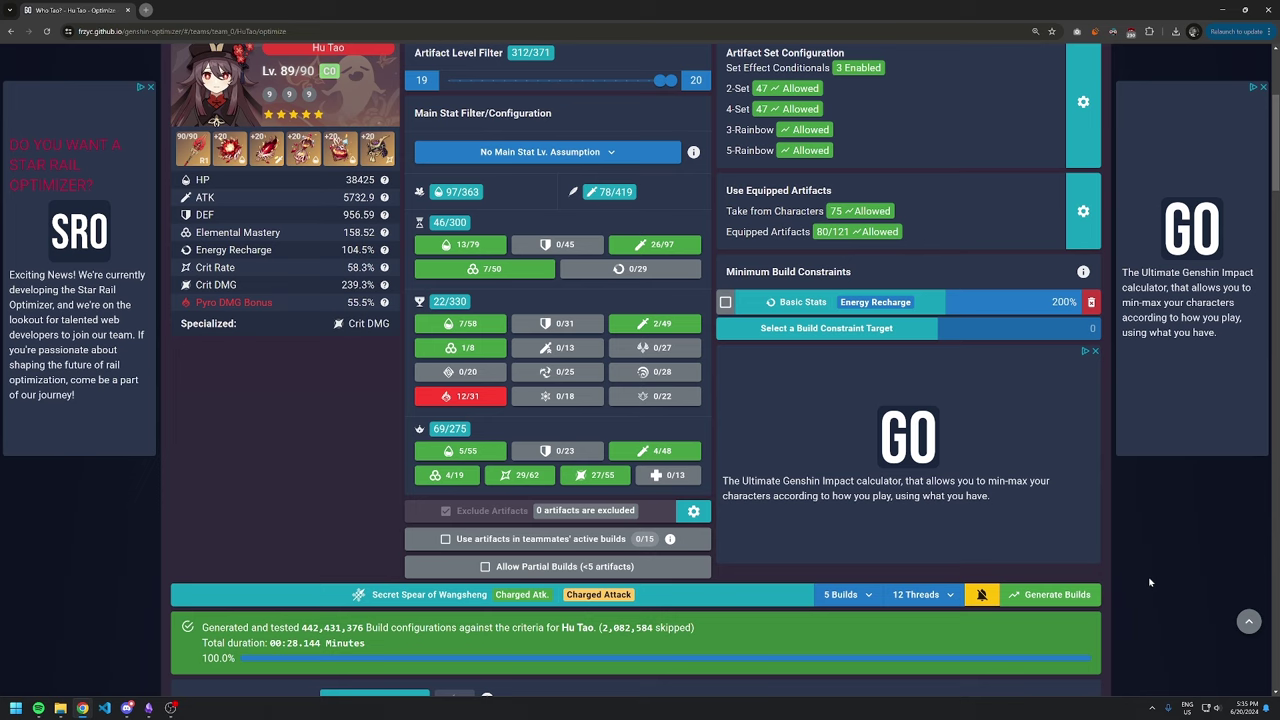
Step: Set the top build's comparison loadout to 'Duplicate of Equipped' instead of Equipped
scroll(1144, 574, "down", 1)
scroll(1144, 574, "down", 1)
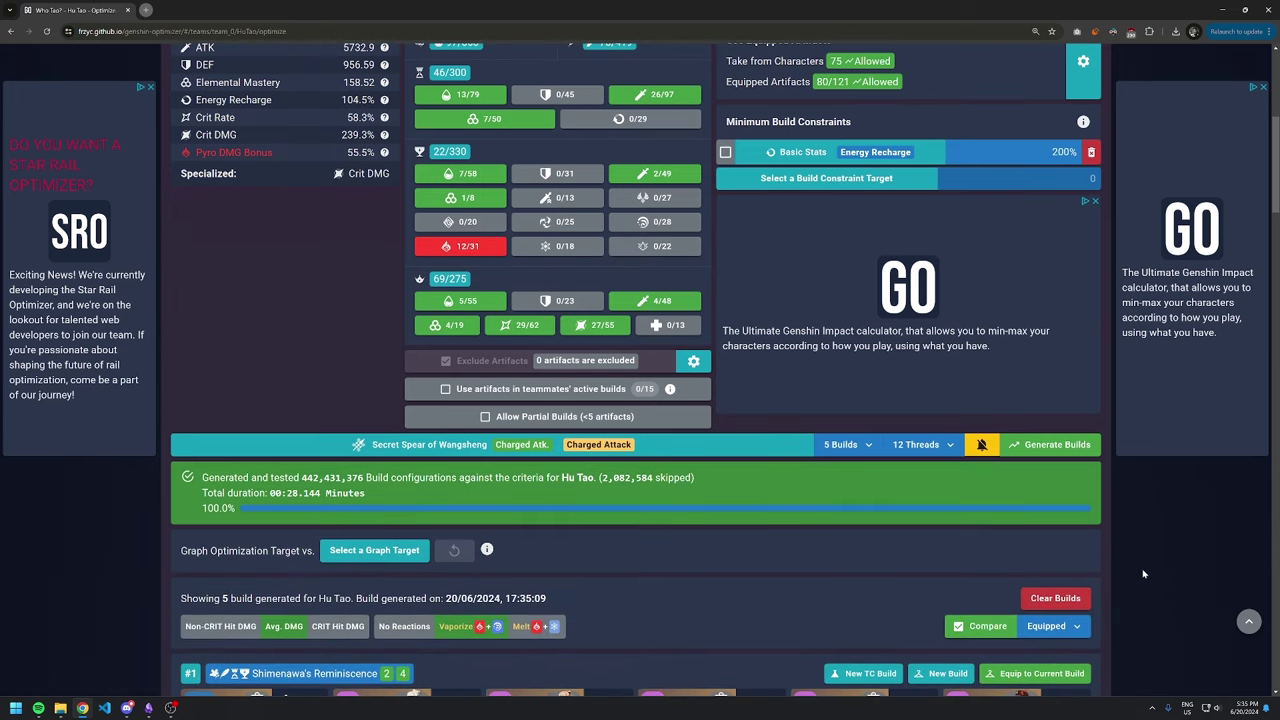
scroll(1144, 574, "down", 1)
scroll(1144, 574, "down", 1)
scroll(1144, 574, "down", 1)
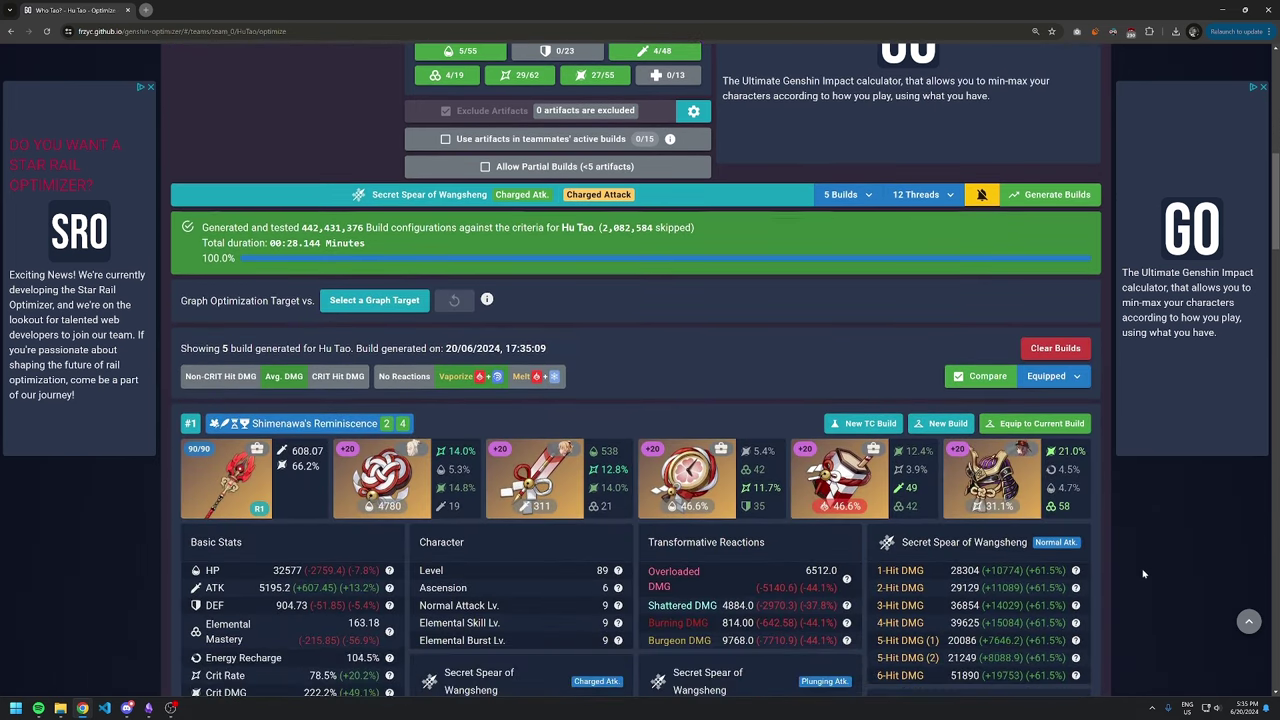
scroll(1144, 574, "down", 1)
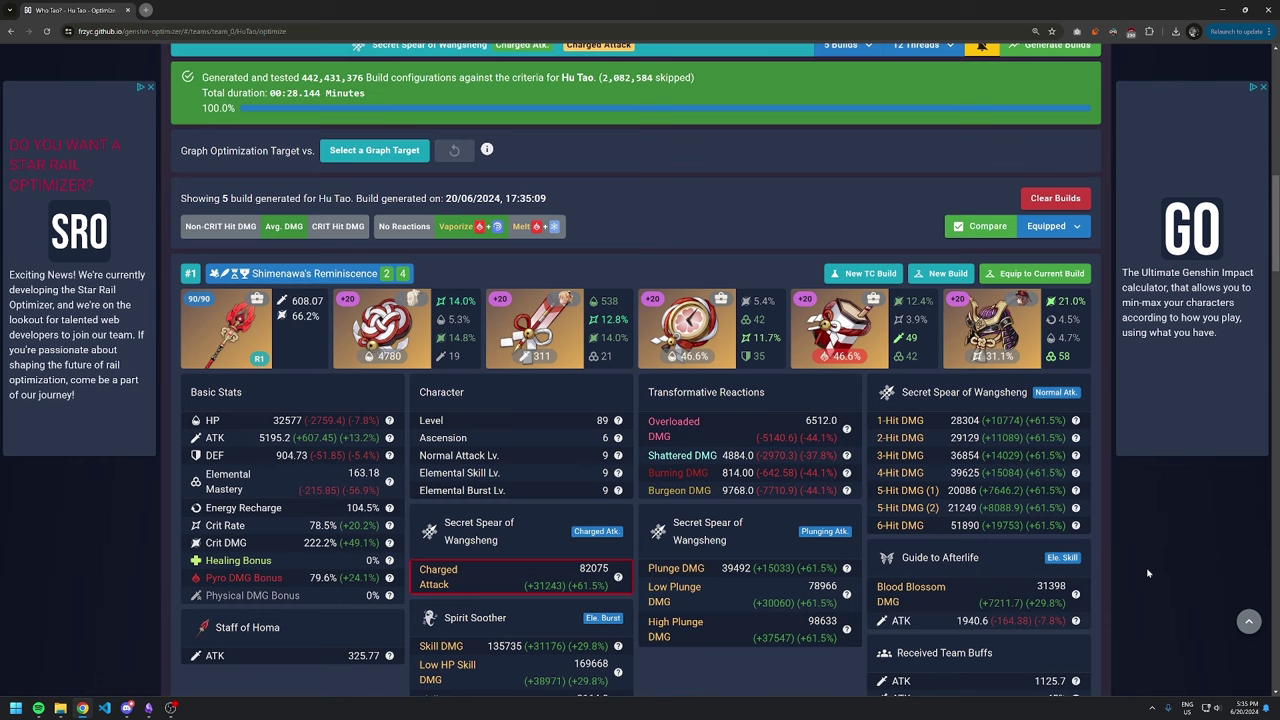
scroll(1148, 573, "down", 1)
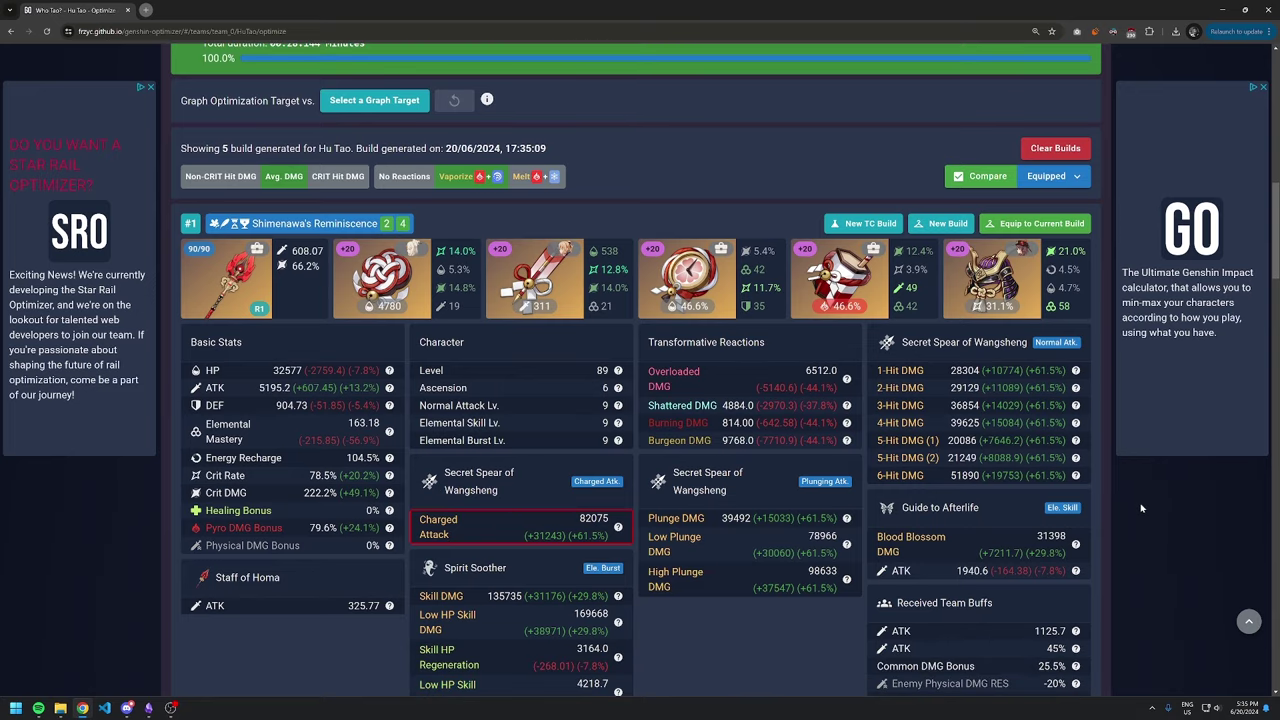
left_click(1078, 178)
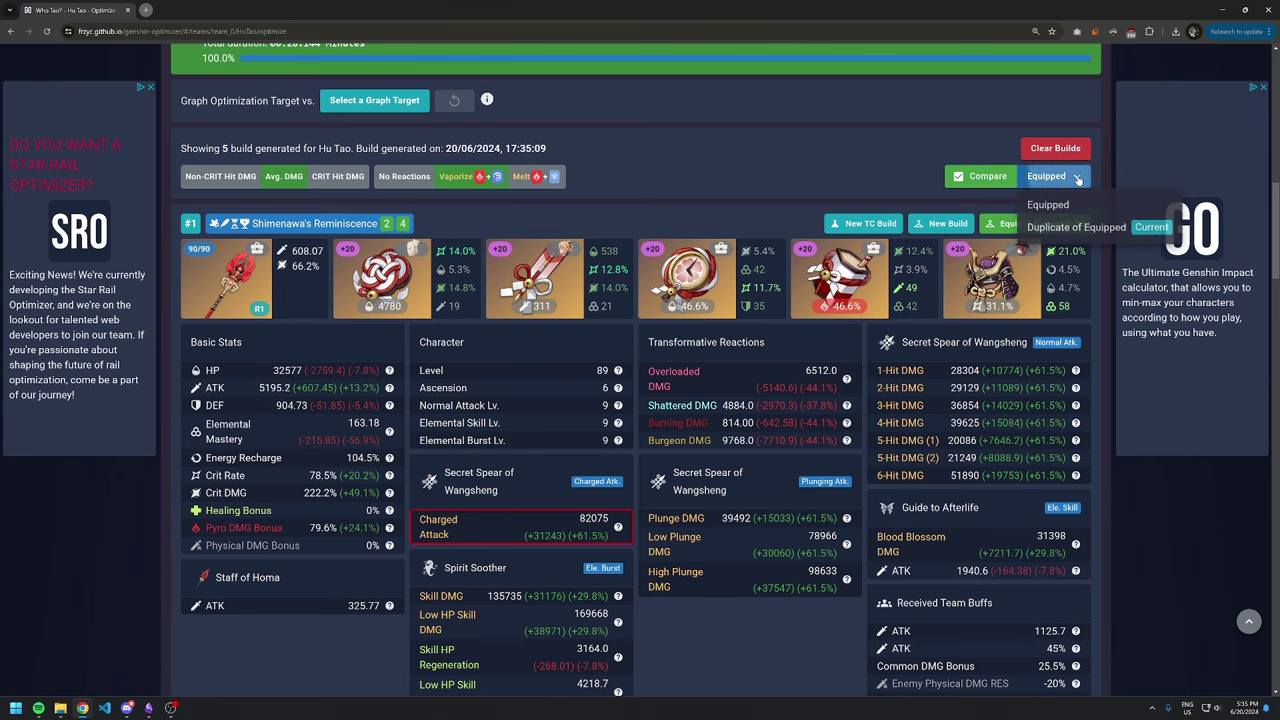
left_click(1090, 228)
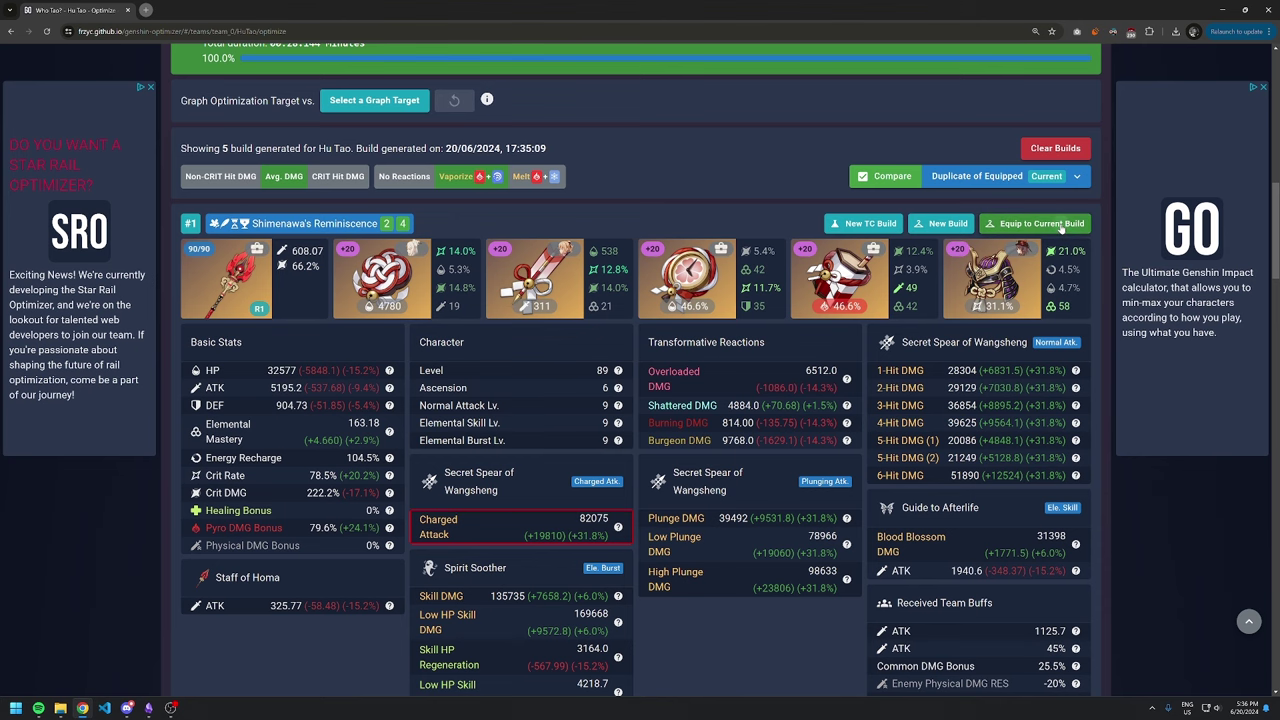
Step: Equip build #1 to the current Duplicate of Equipped loadout, then return to the page top
left_click(1062, 224)
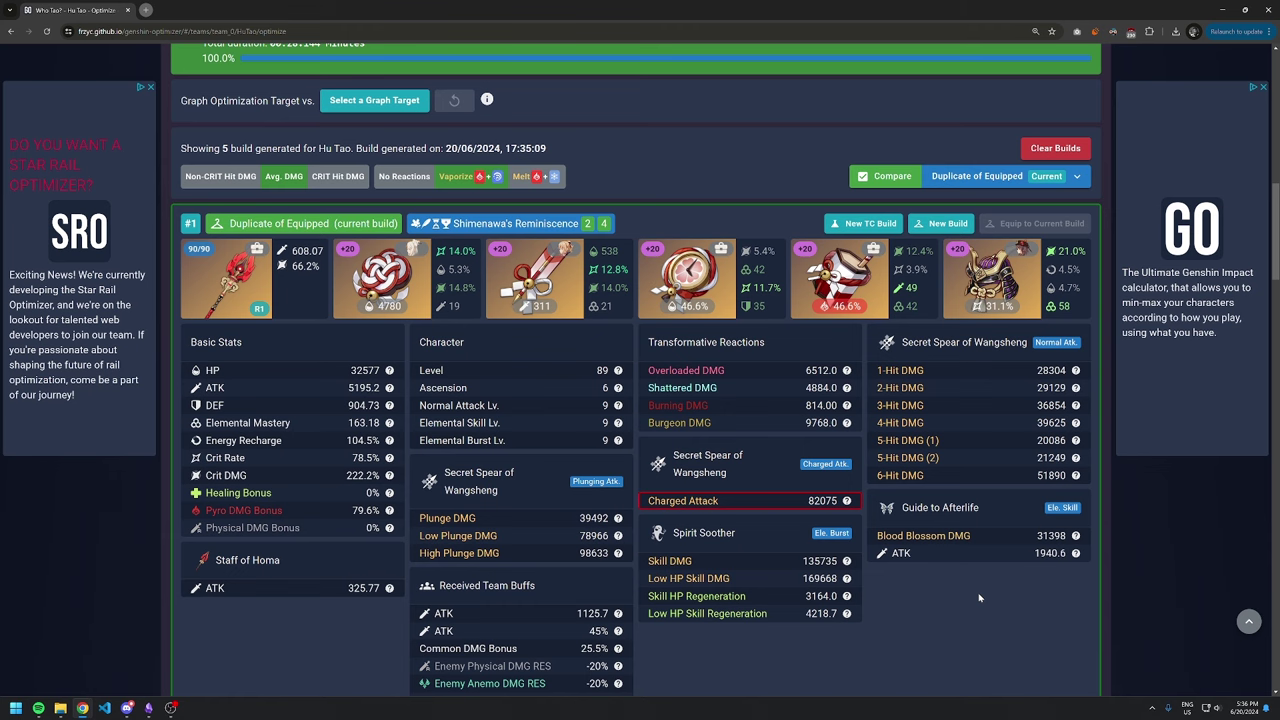
scroll(979, 597, "down", 1)
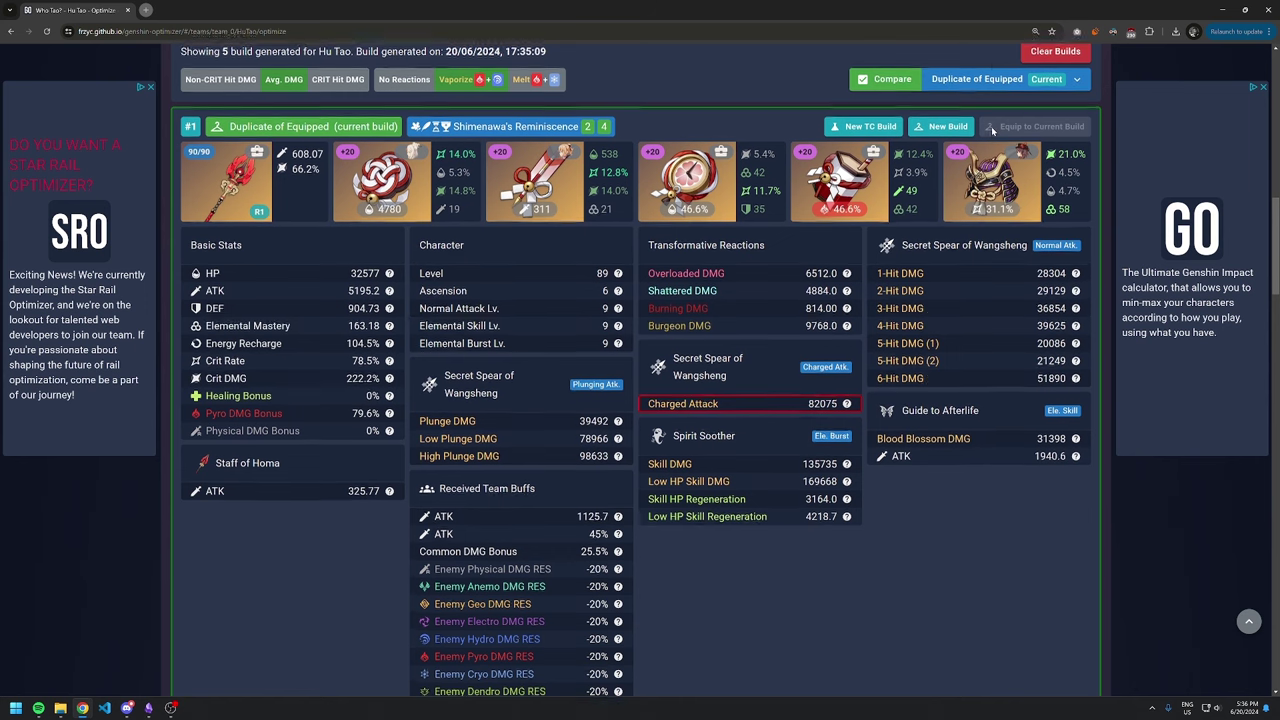
scroll(995, 135, "up", 1)
scroll(993, 158, "up", 1)
scroll(993, 158, "up", 2)
scroll(993, 158, "up", 1)
scroll(993, 158, "up", 2)
scroll(993, 158, "up", 2)
scroll(996, 200, "up", 2)
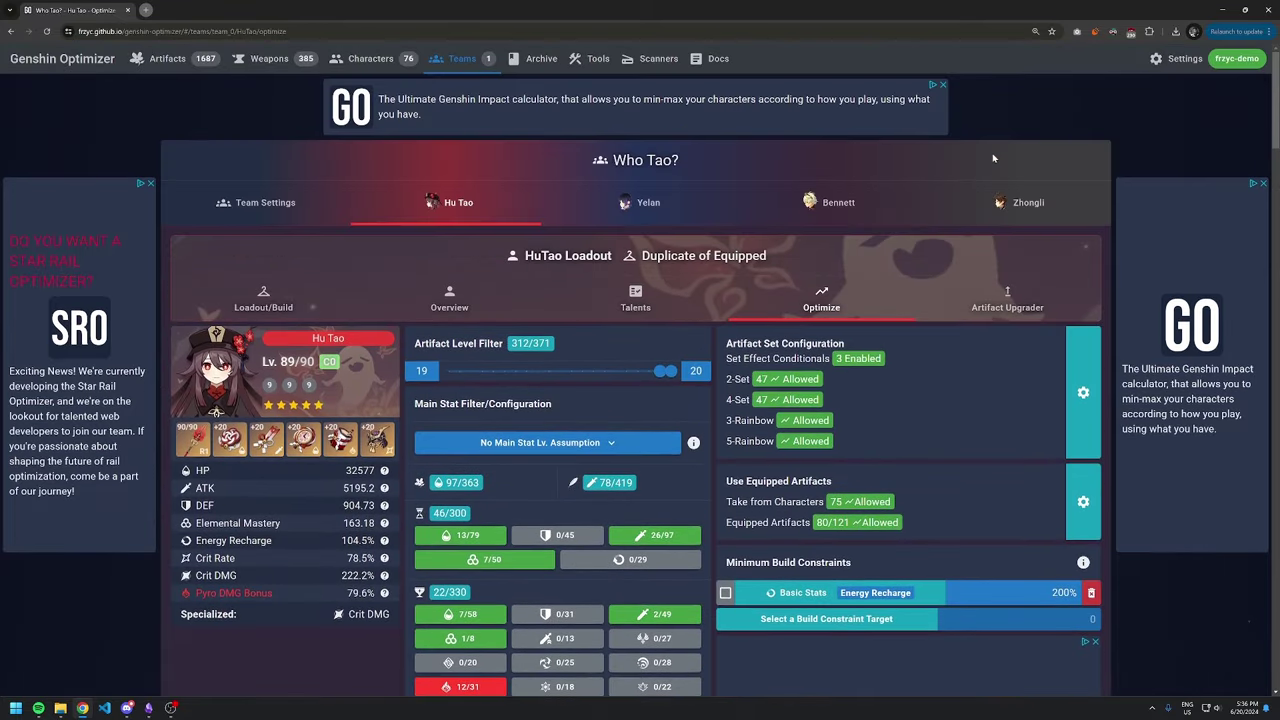
Step: Switch to the Artifact Upgrader tab and view its artifact probability charts
left_click(1007, 302)
scroll(1013, 410, "down", 1)
scroll(1013, 410, "down", 3)
scroll(1013, 410, "down", 2)
scroll(1013, 410, "down", 2)
scroll(1013, 412, "down", 1)
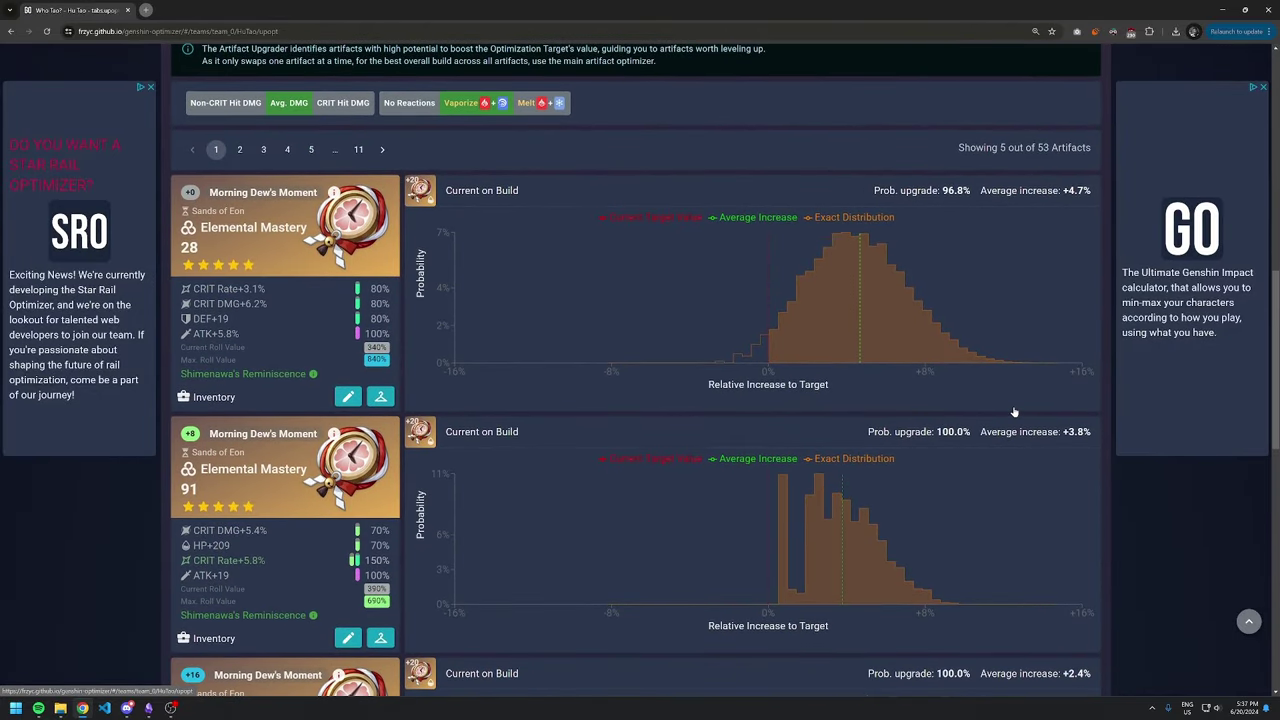